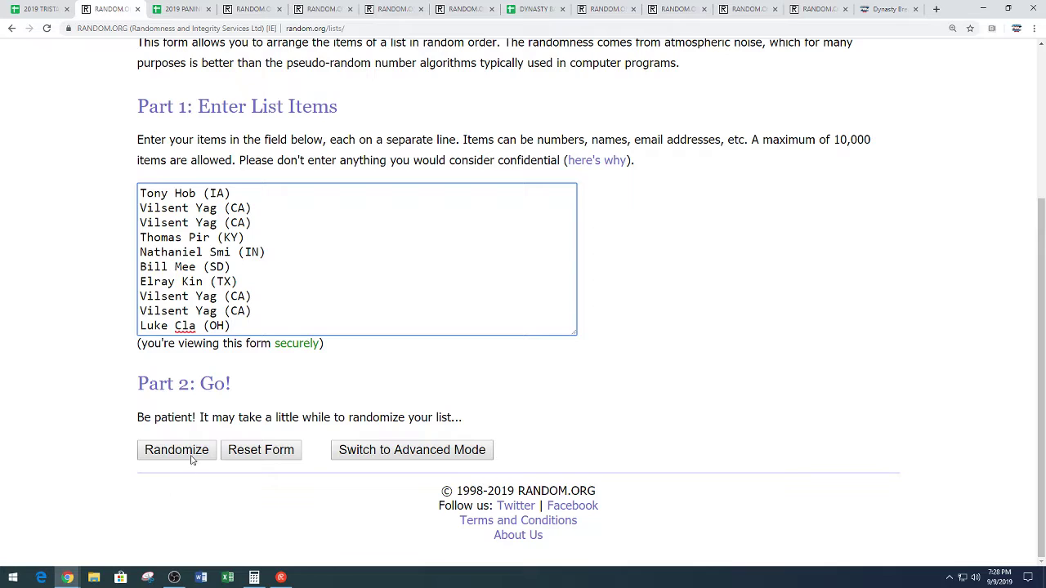
- Randomize the list of ten participants eleven times in the List Randomizer
left_click(183, 454)
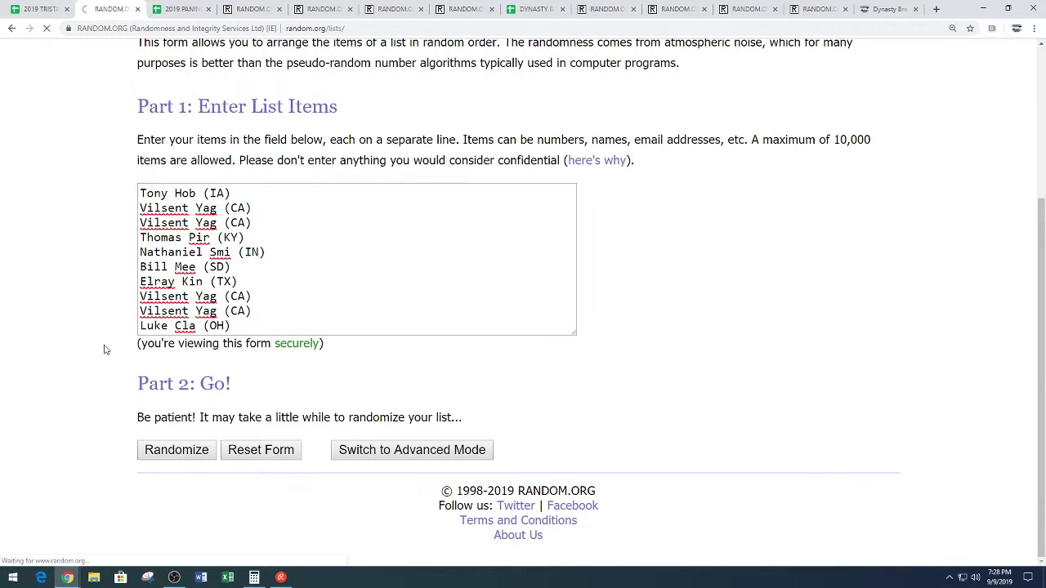
left_click(139, 456)
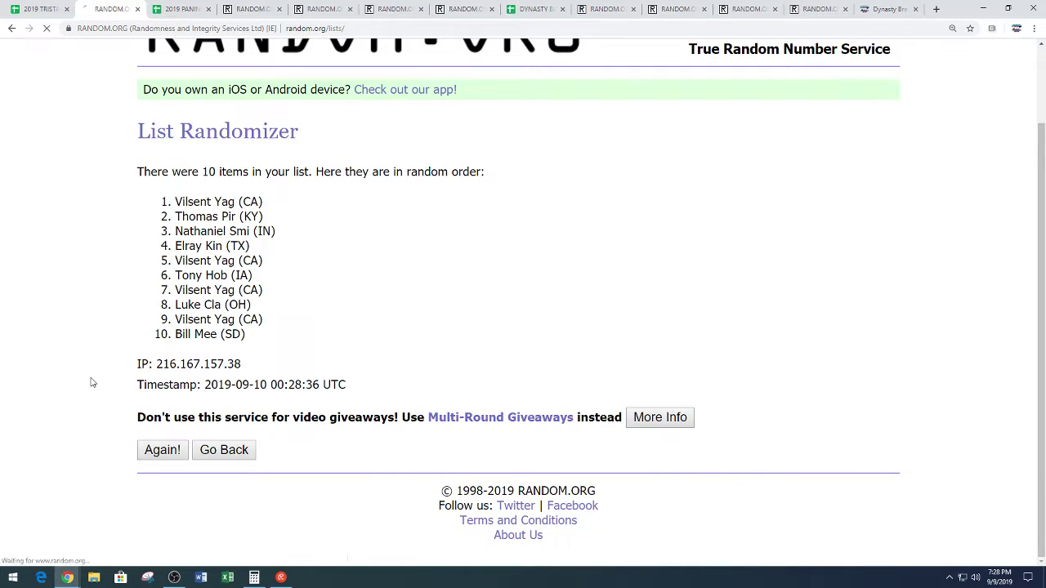
scroll(150, 484, "down", 2)
left_click(145, 450)
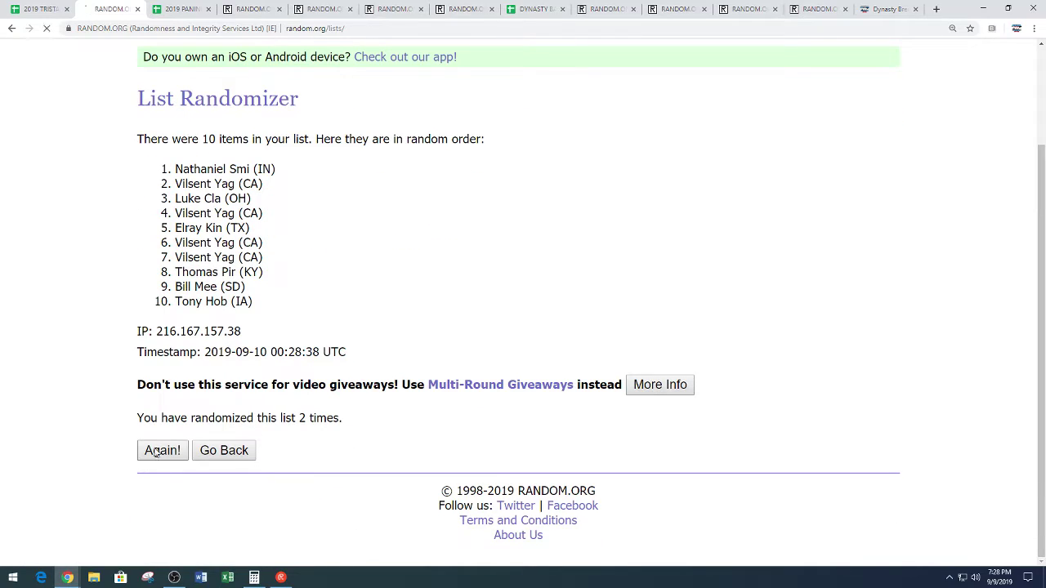
scroll(118, 352, "down", 2)
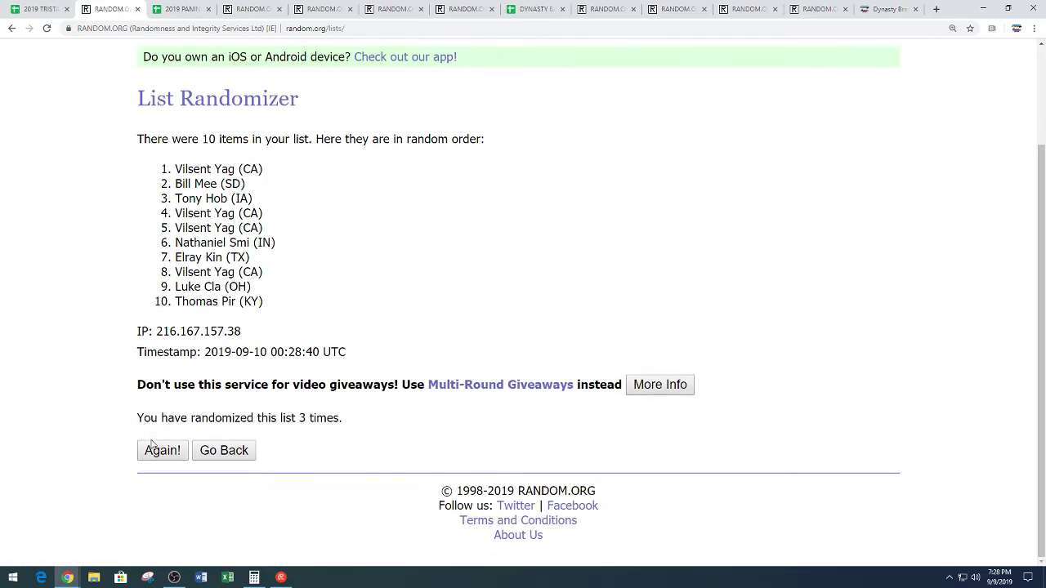
key("Return")
scroll(128, 328, "down", 2)
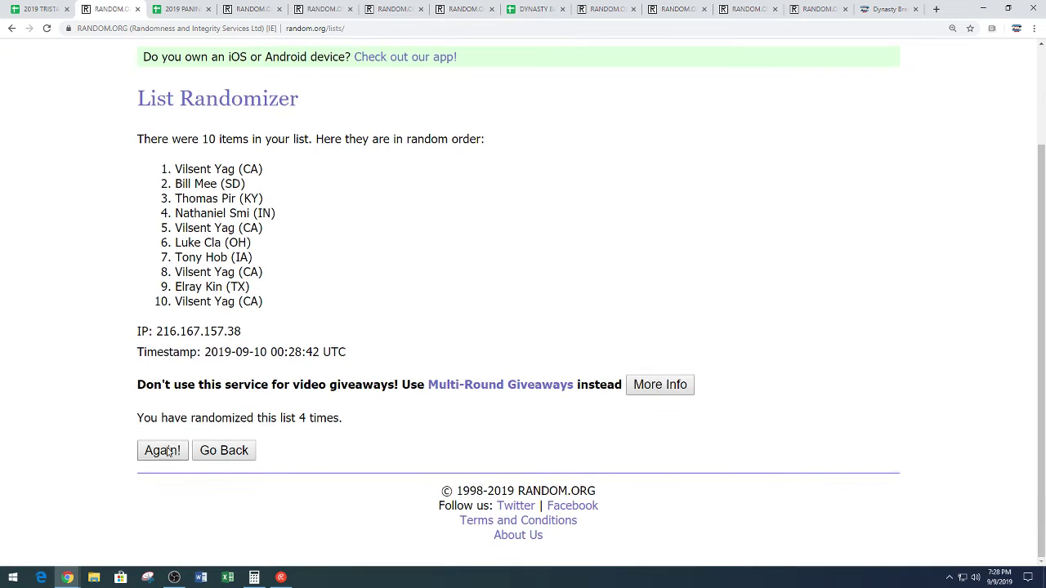
key("Return")
scroll(115, 335, "down", 2)
key("Return")
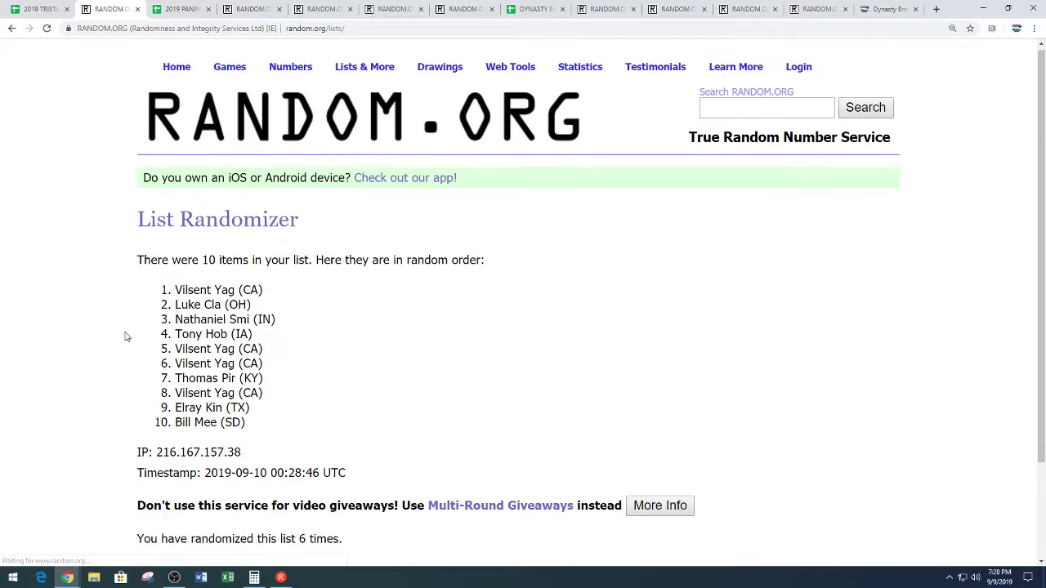
scroll(124, 334, "down", 2)
left_click(152, 441)
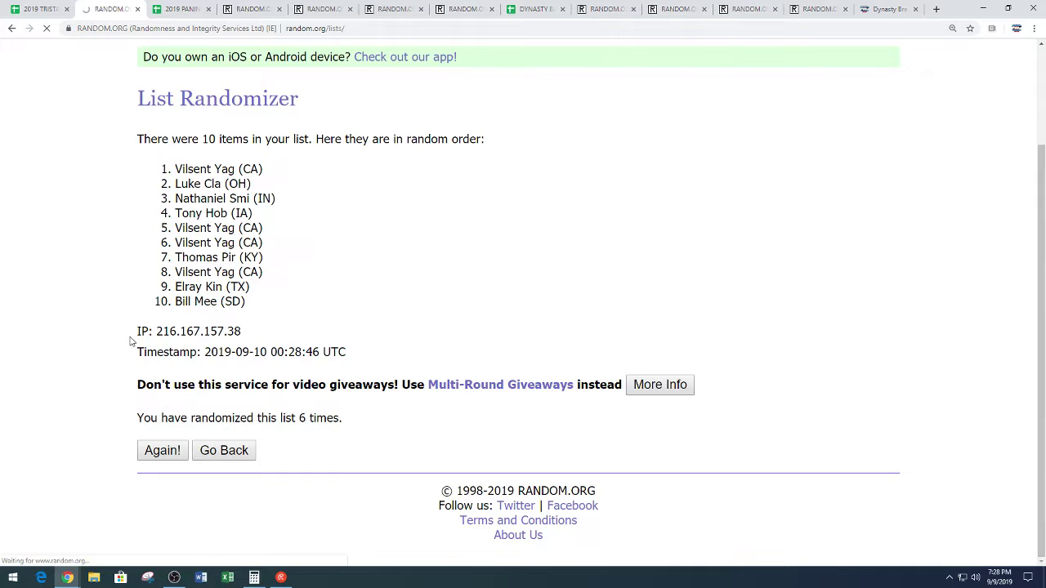
scroll(133, 342, "down", 2)
left_click(151, 449)
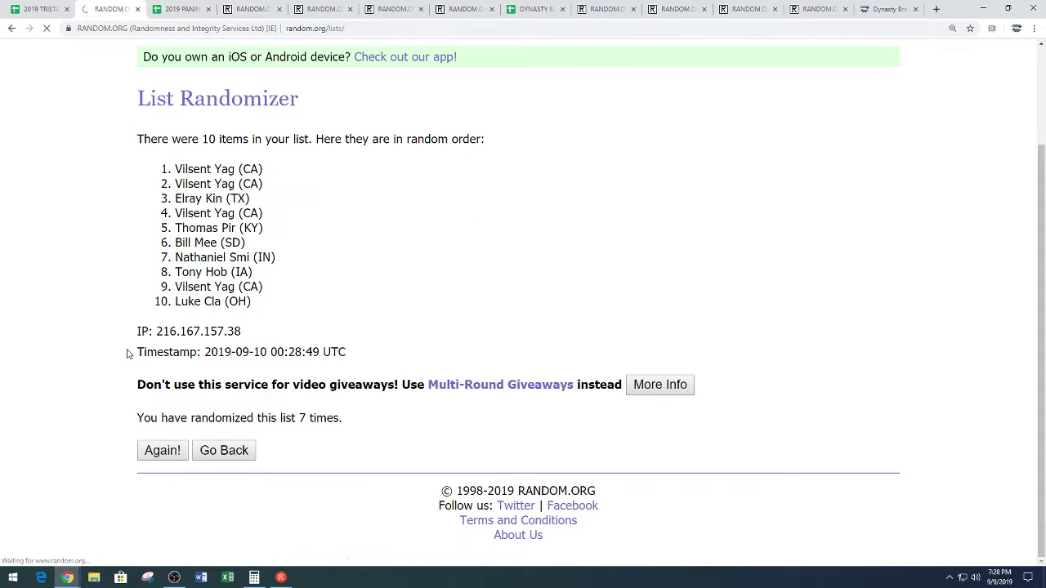
scroll(126, 354, "down", 2)
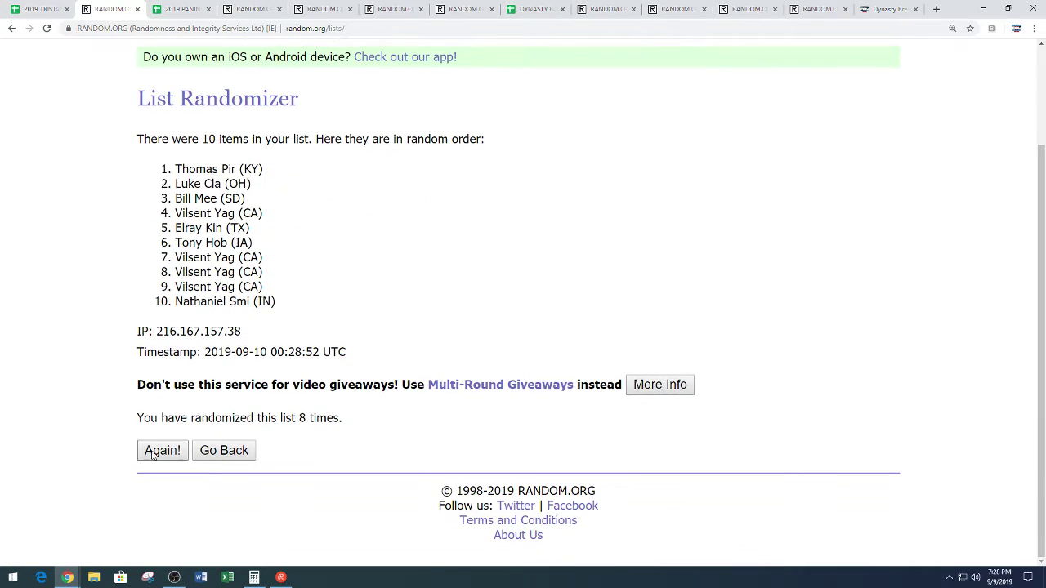
left_click(153, 450)
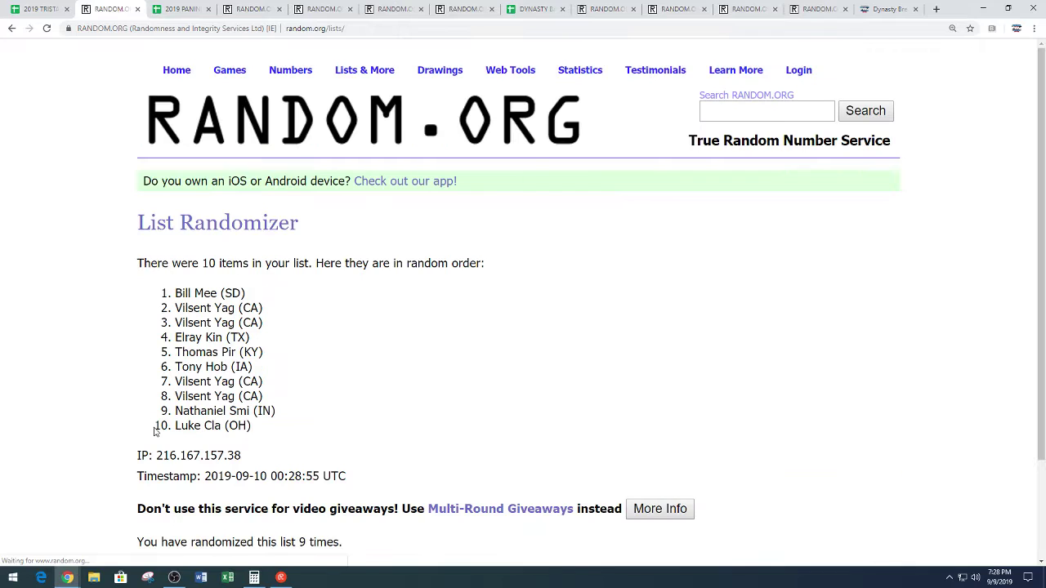
scroll(145, 408, "down", 2)
left_click(148, 450)
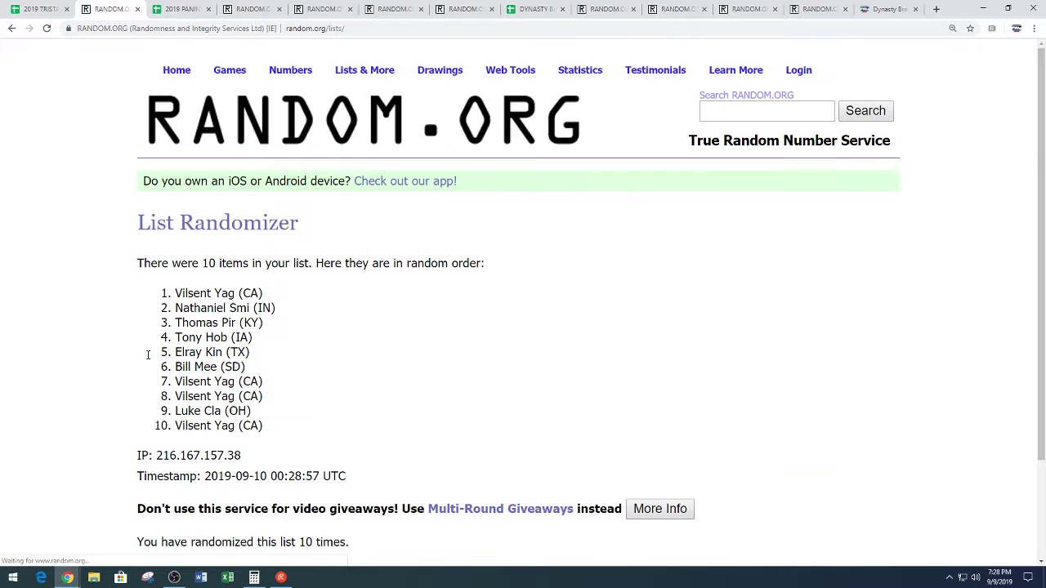
scroll(77, 384, "down", 2)
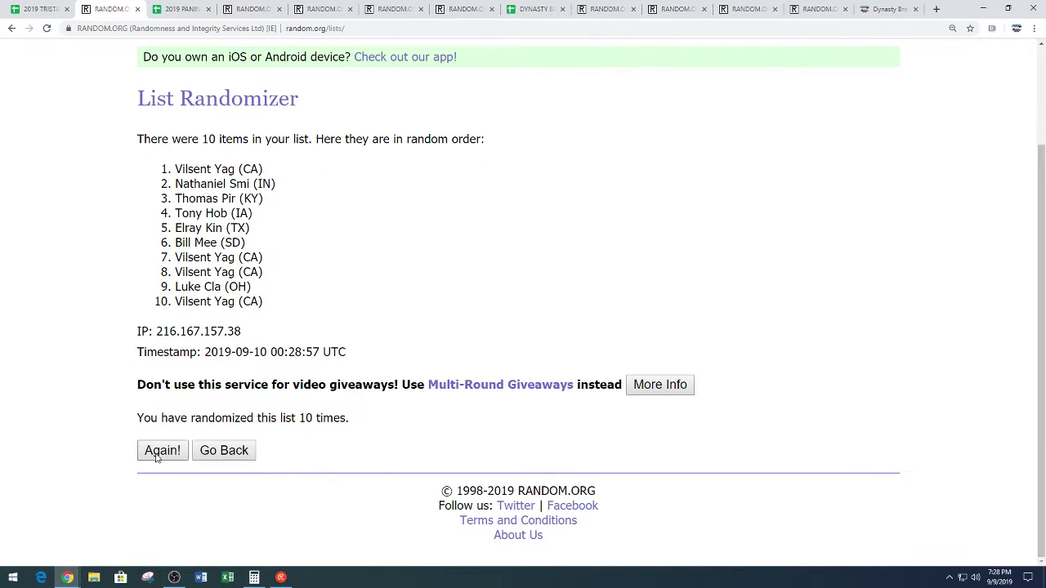
left_click(157, 451)
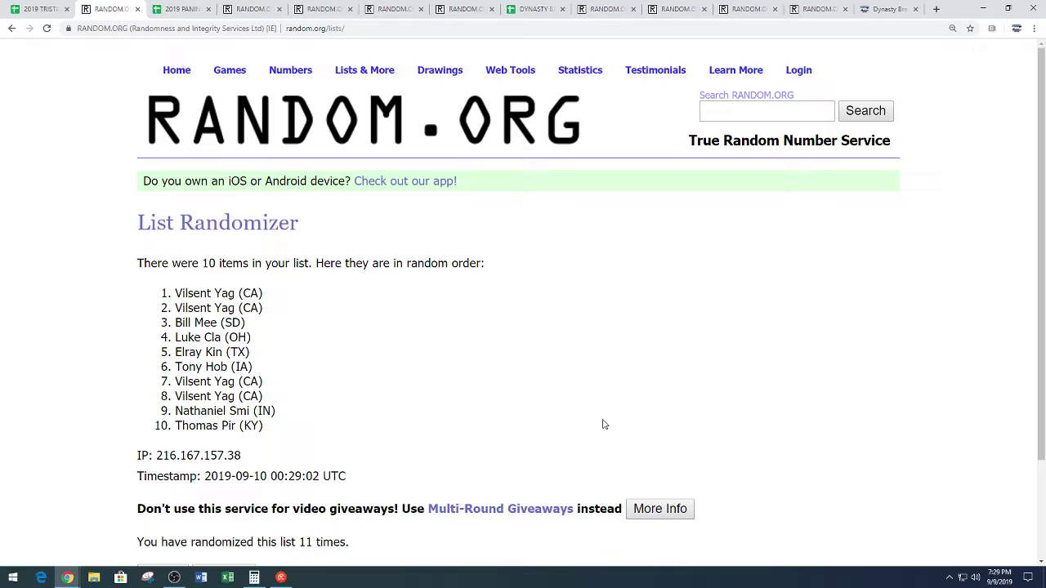
- Copy all ten entries of the randomized list in their final order
left_click_drag(176, 294, 288, 428)
right_click(225, 380)
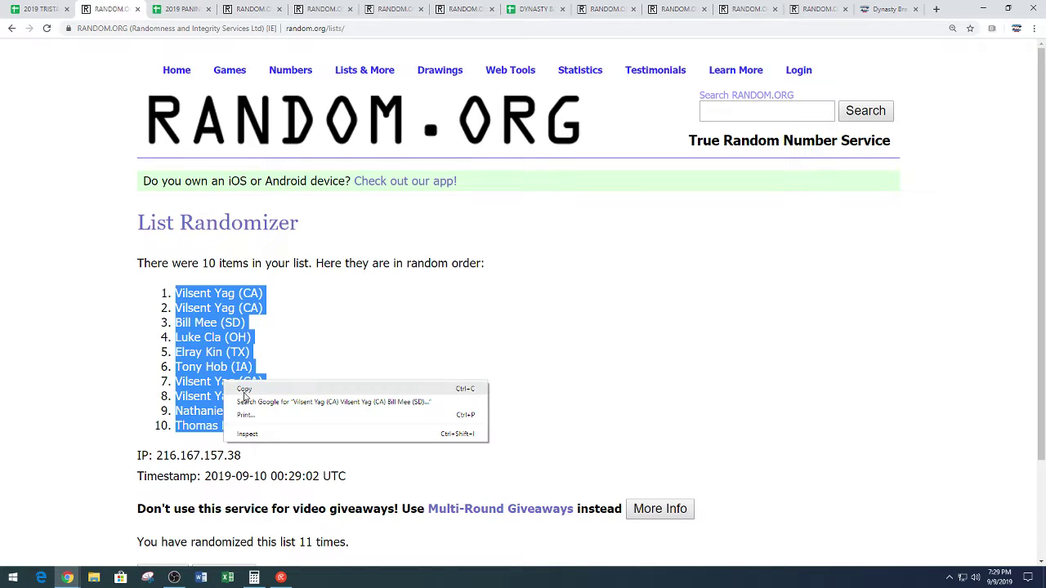
left_click(246, 390)
left_click(340, 399)
scroll(346, 401, "down", 1)
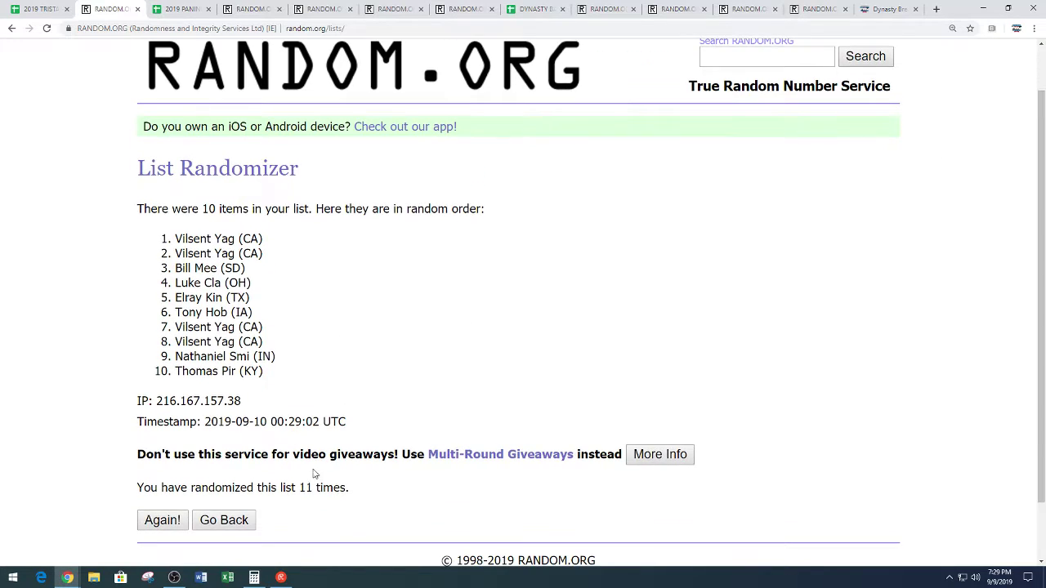
left_click_drag(300, 487, 380, 488)
left_click(428, 393)
left_click_drag(175, 238, 275, 374)
right_click(247, 346)
left_click(255, 353)
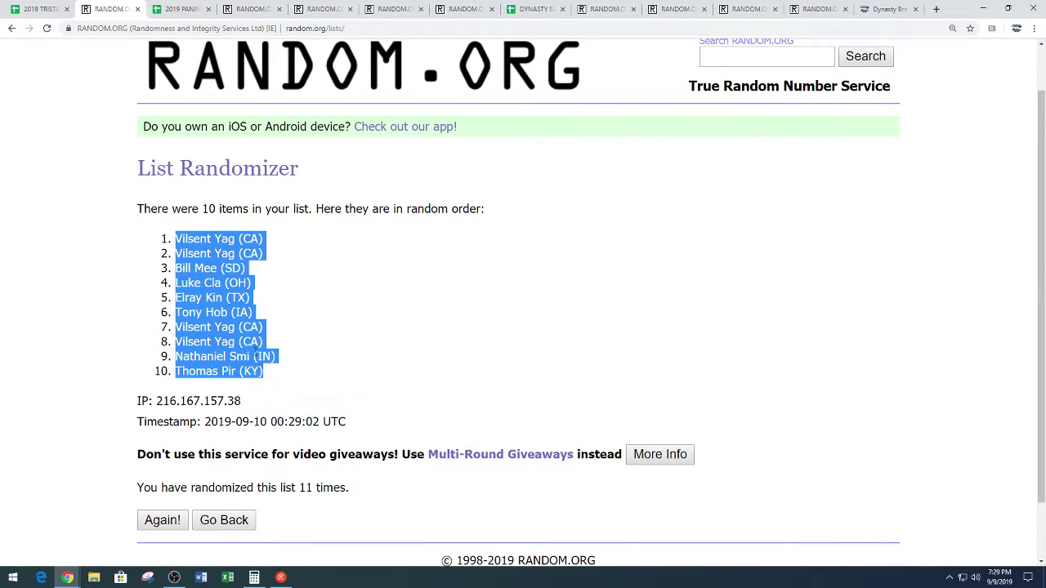
- Paste the randomized names into B1:B10 of the TRISTAR fantasy draft spreadsheet and make them bold
left_click(36, 9)
scroll(185, 352, "up", 7)
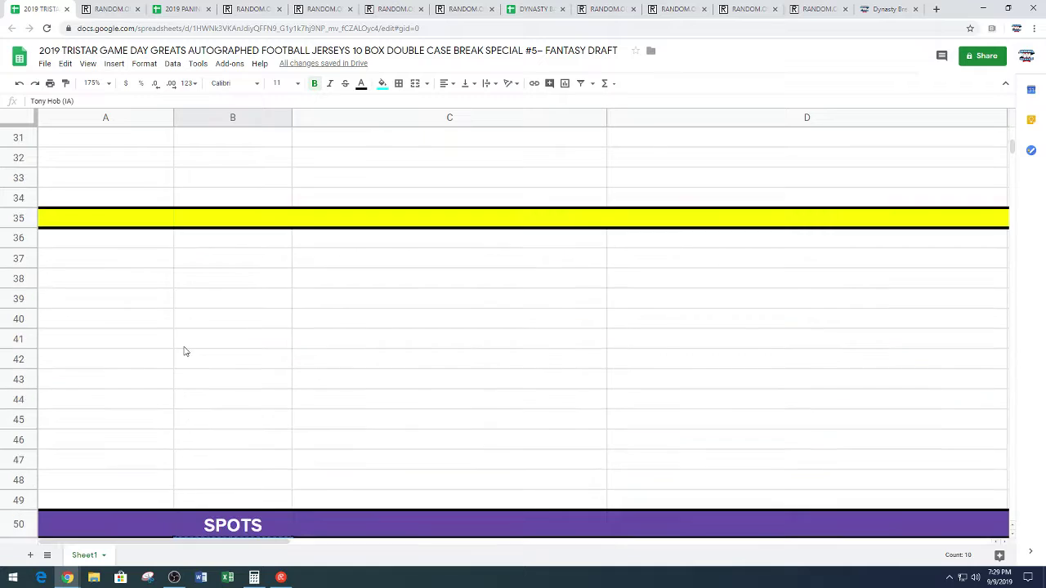
scroll(184, 351, "up", 5)
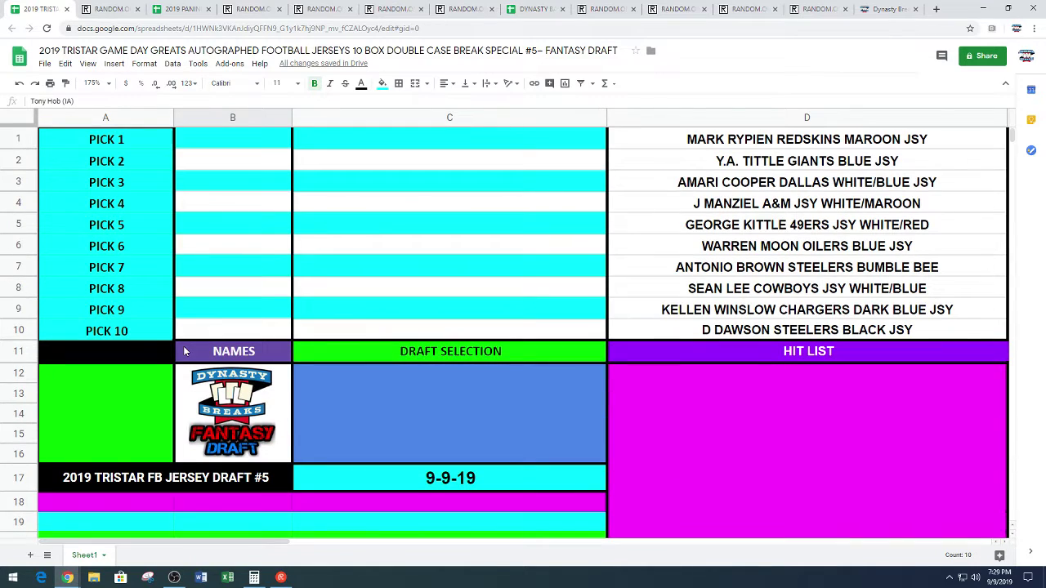
left_click(265, 144)
key("ctrl+v")
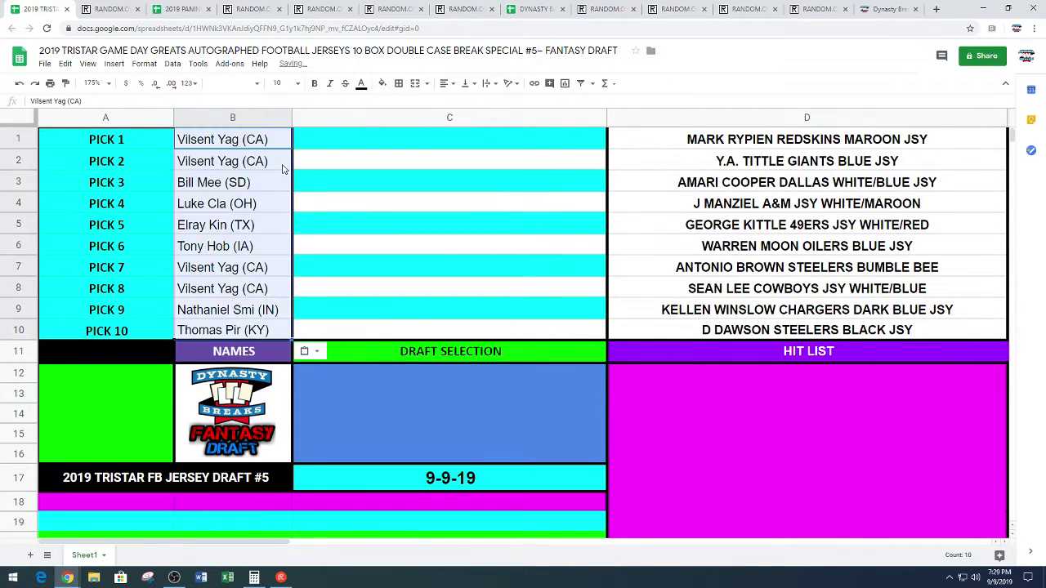
key("ctrl+b")
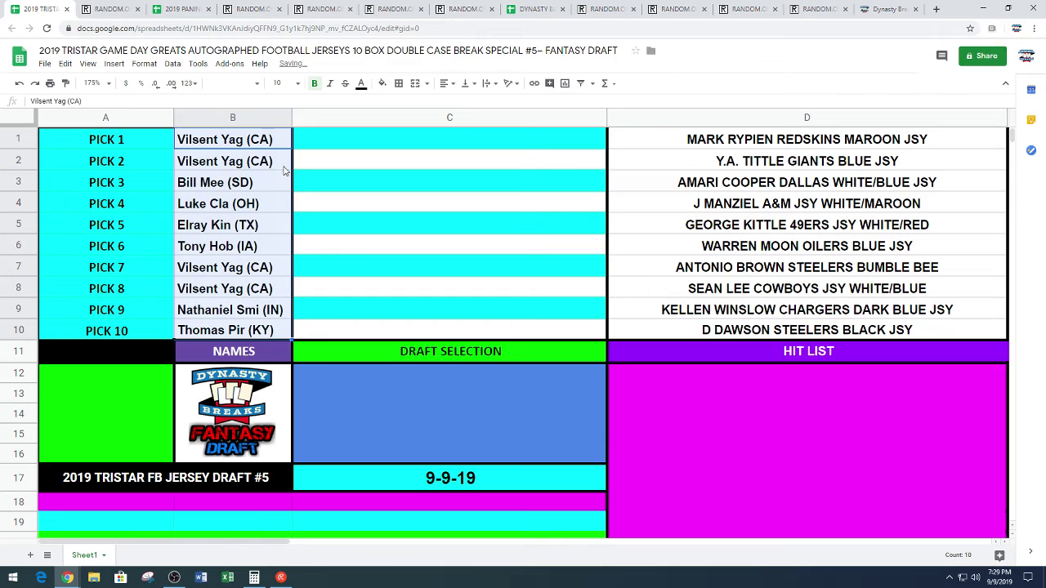
- Add a left border to the names in B1:B10 and left and right borders to the draft selection cells C1:C10
left_click(398, 84)
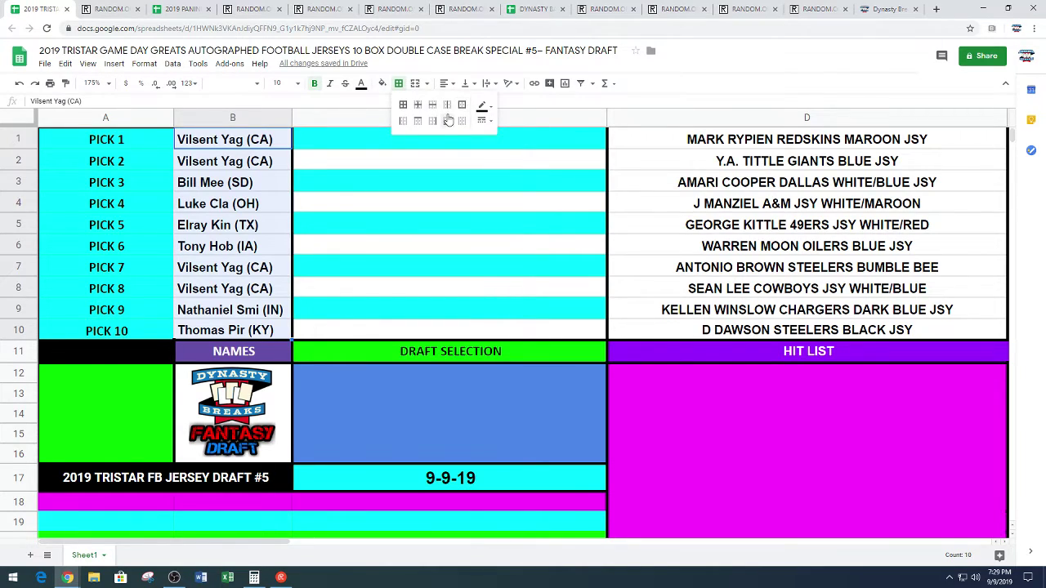
left_click(403, 123)
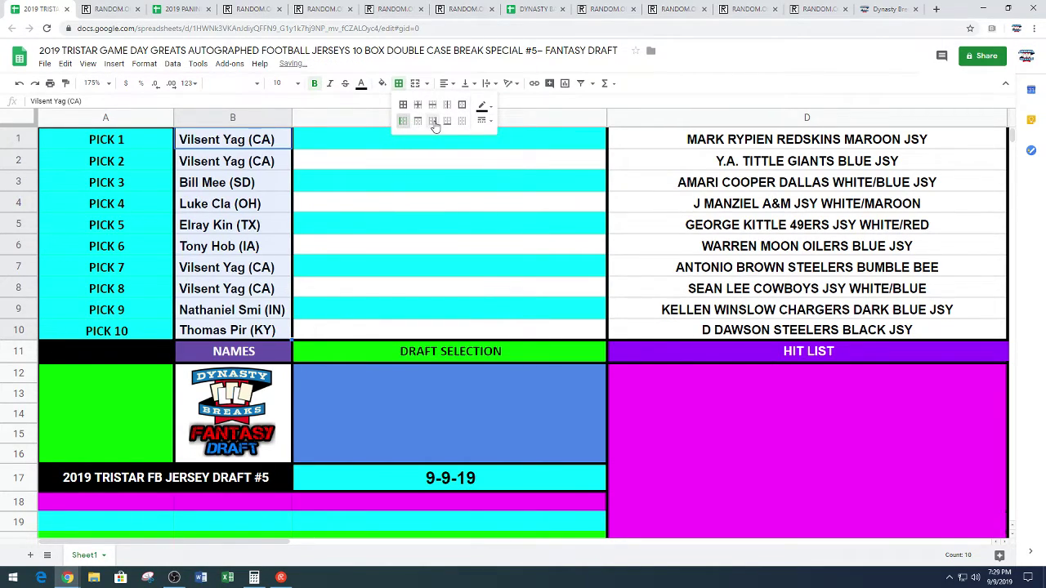
left_click_drag(548, 147, 525, 333)
left_click(398, 83)
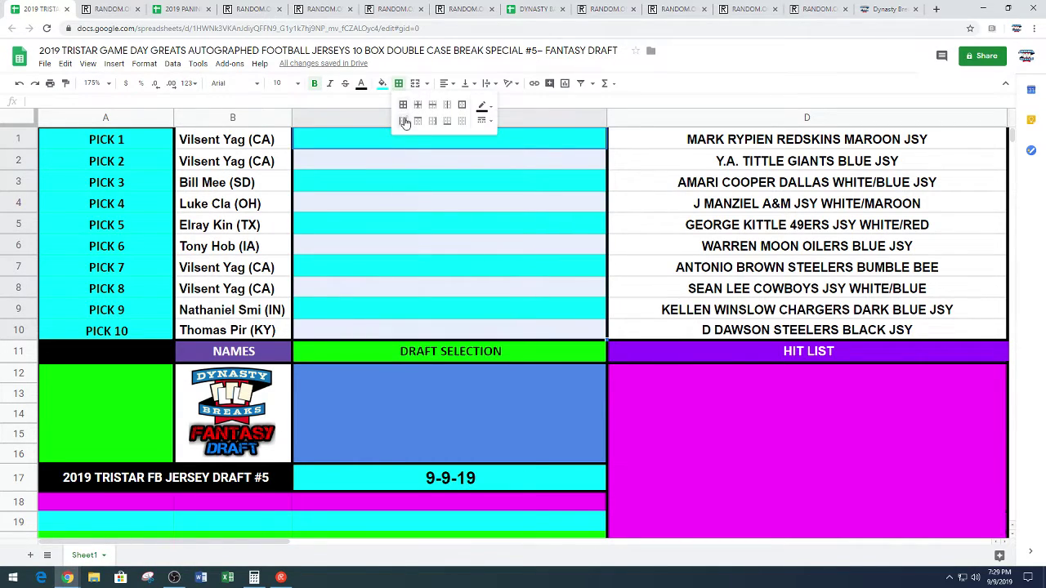
left_click(408, 123)
left_click(432, 121)
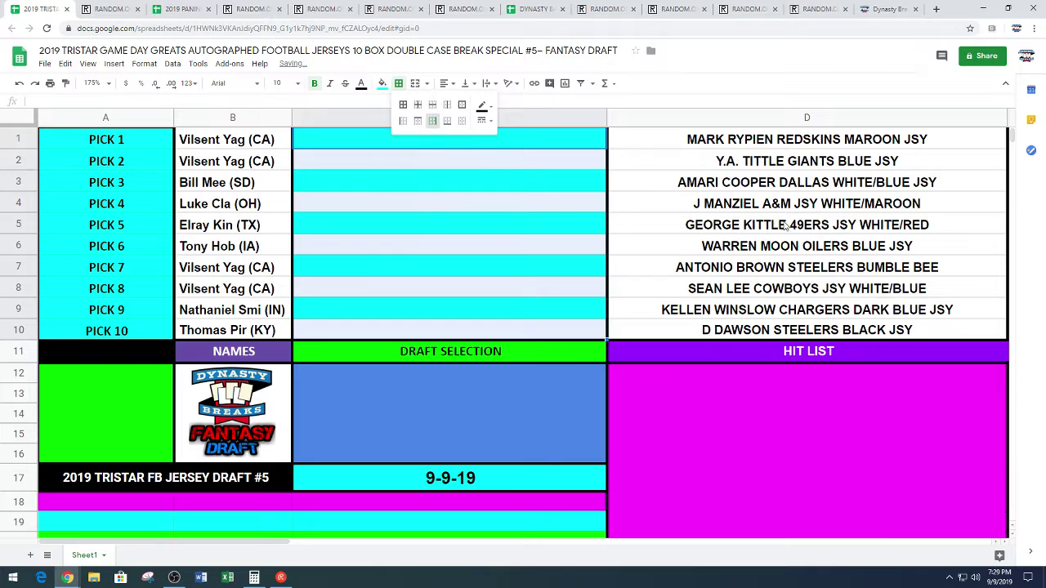
- Add left and right borders to the hit list jerseys in D1:D10
left_click_drag(817, 147, 825, 335)
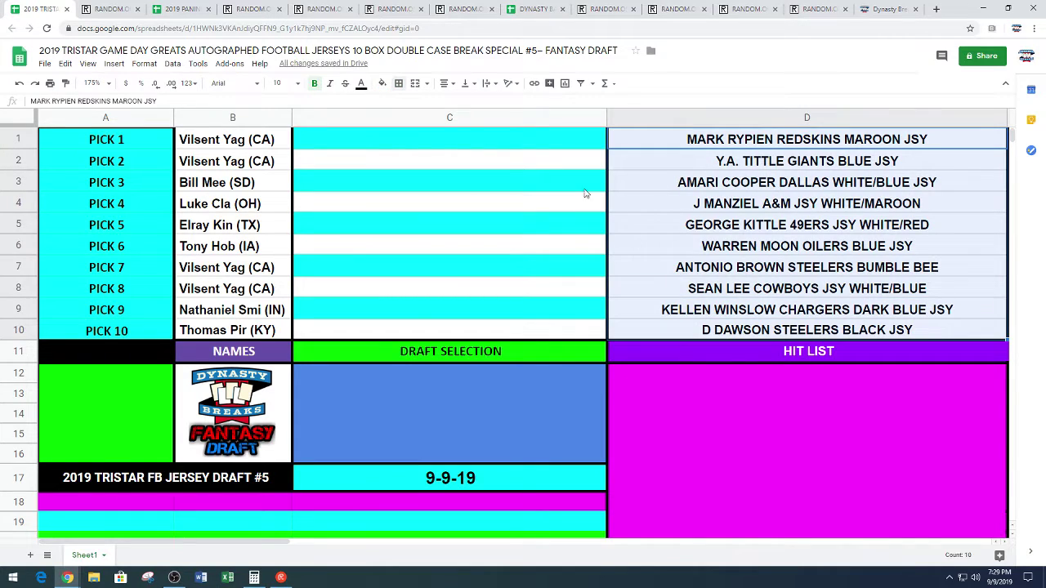
left_click(398, 83)
left_click(403, 121)
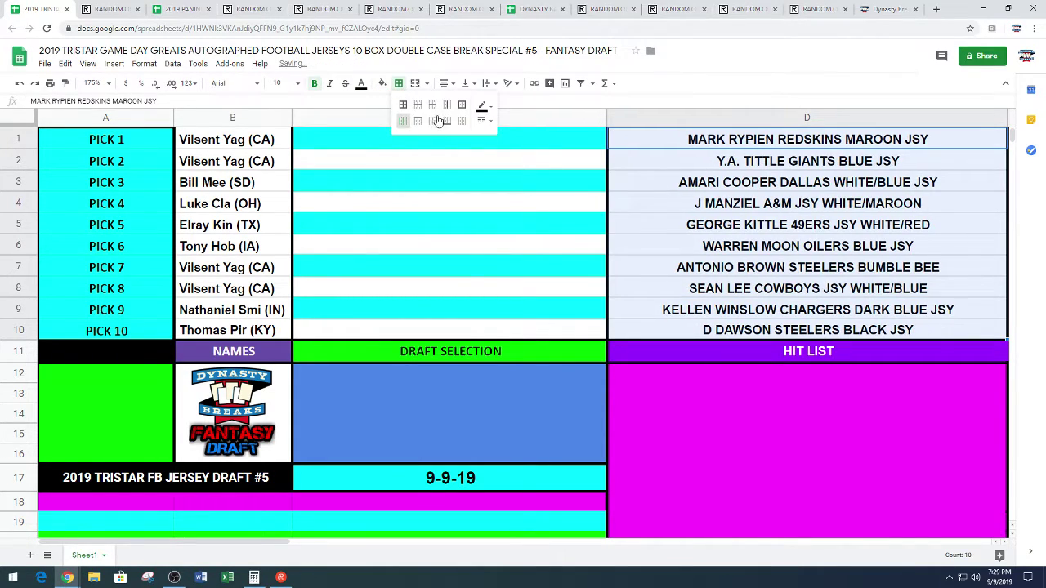
left_click(438, 123)
- Add left and right borders to the empty cells E1:E10 beside the hit list
left_click_drag(276, 541, 432, 565)
left_click_drag(504, 135, 525, 330)
left_click(399, 84)
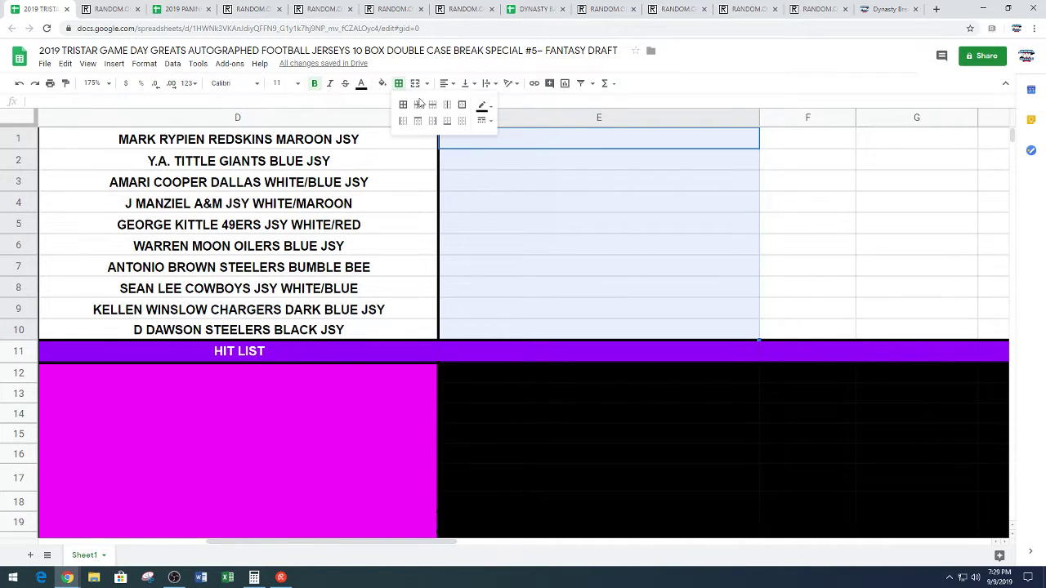
left_click(434, 121)
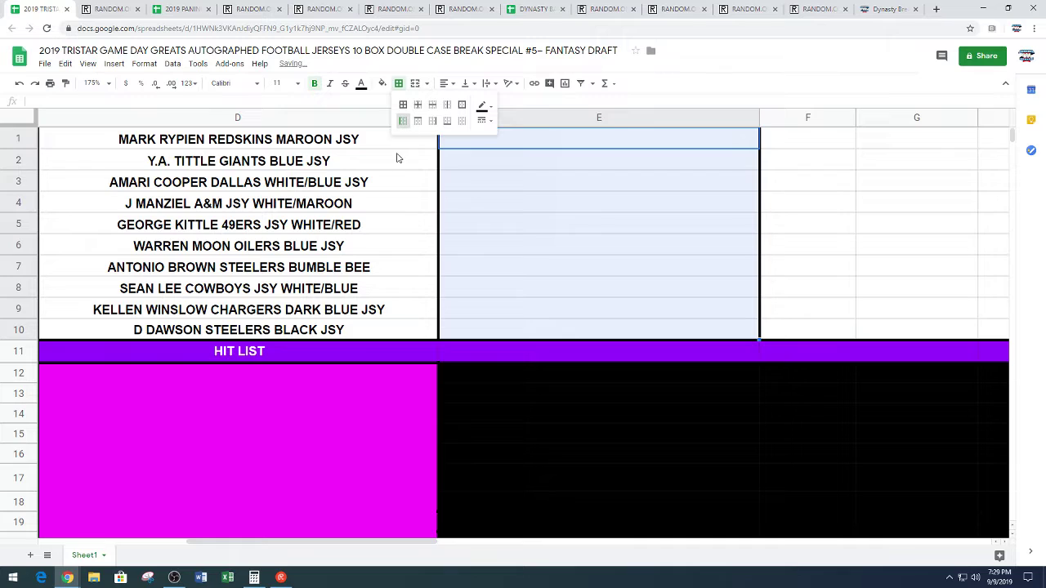
left_click_drag(338, 542, 189, 542)
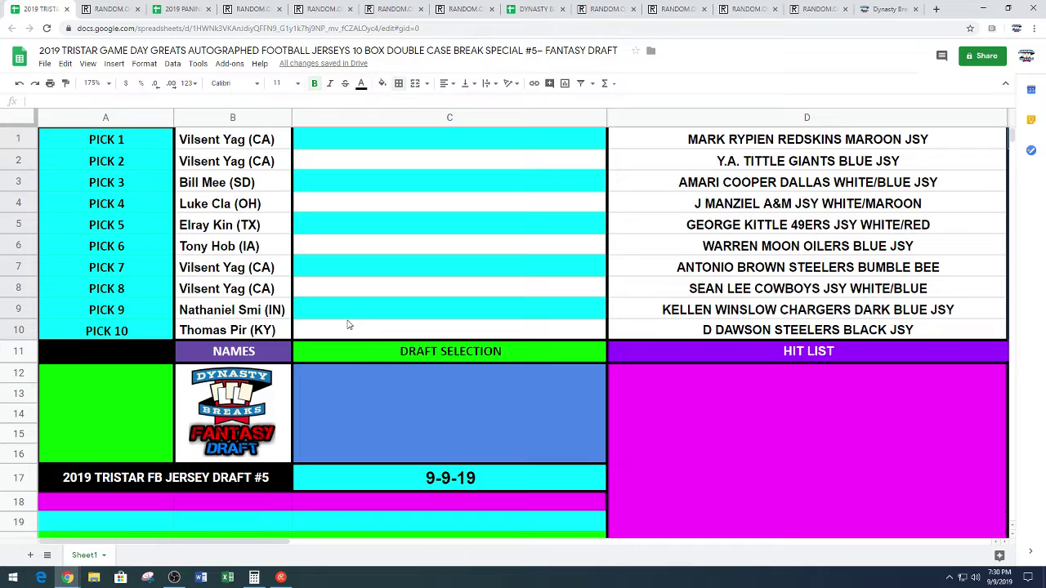
- Center the pasted names in B1:B10 horizontally
left_click_drag(256, 140, 256, 335)
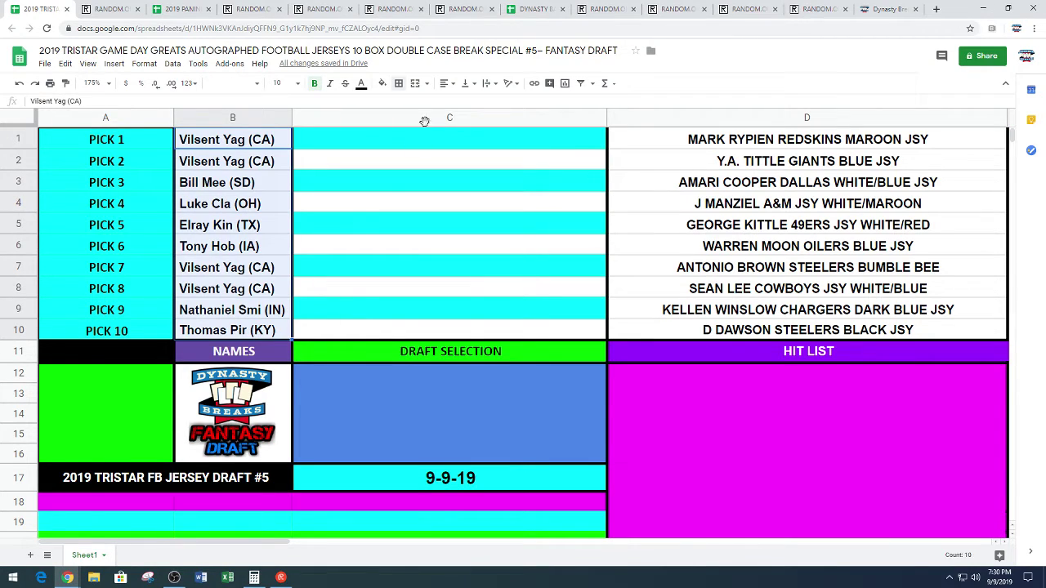
left_click(446, 83)
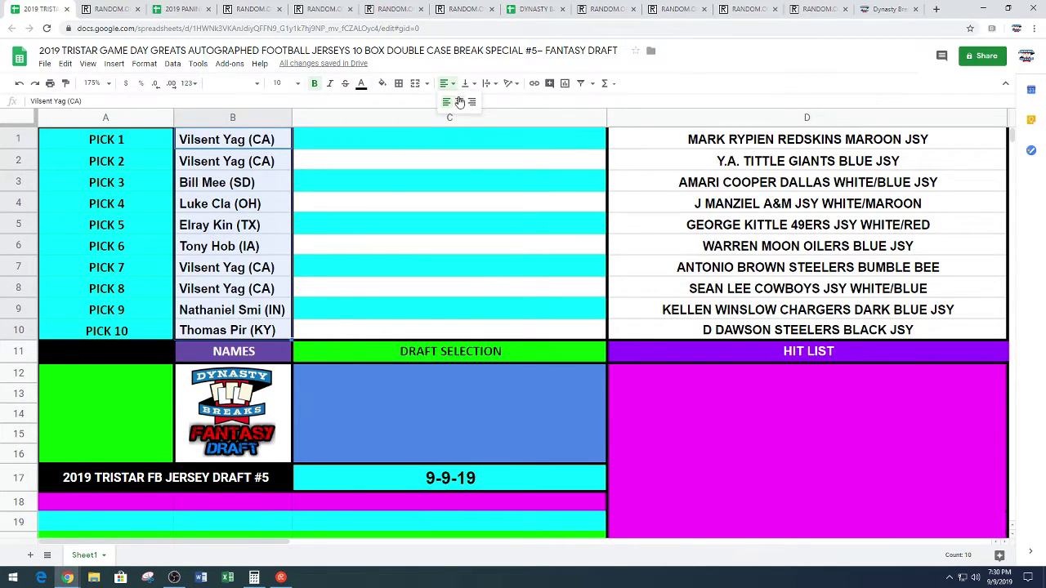
left_click(460, 101)
left_click(716, 249)
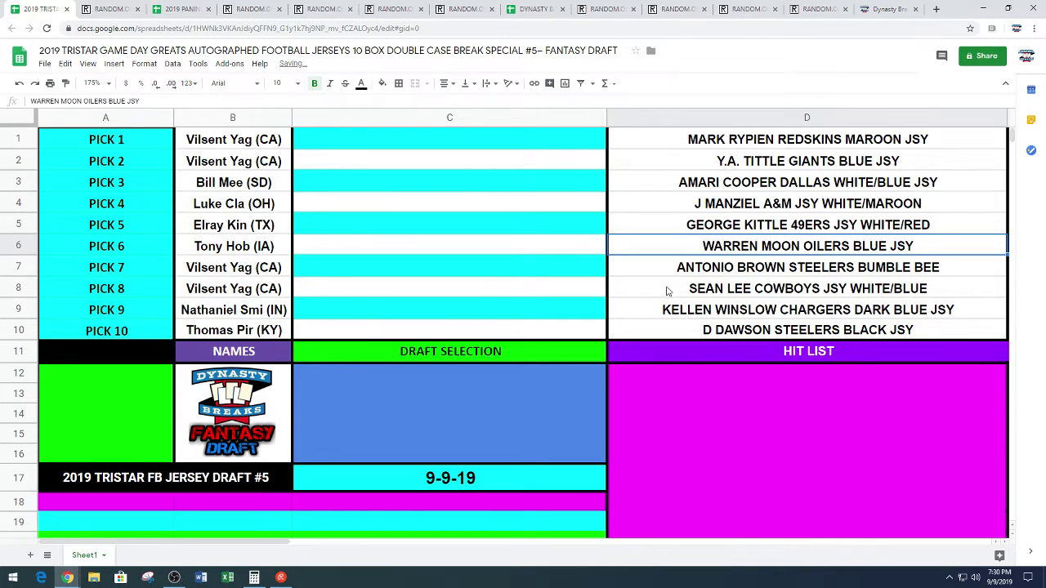
- Move the GEORGE KITTLE 49ERS JSY WHITE/RED entry from the hit list to the pick 1 draft selection cell C1
left_click(263, 148)
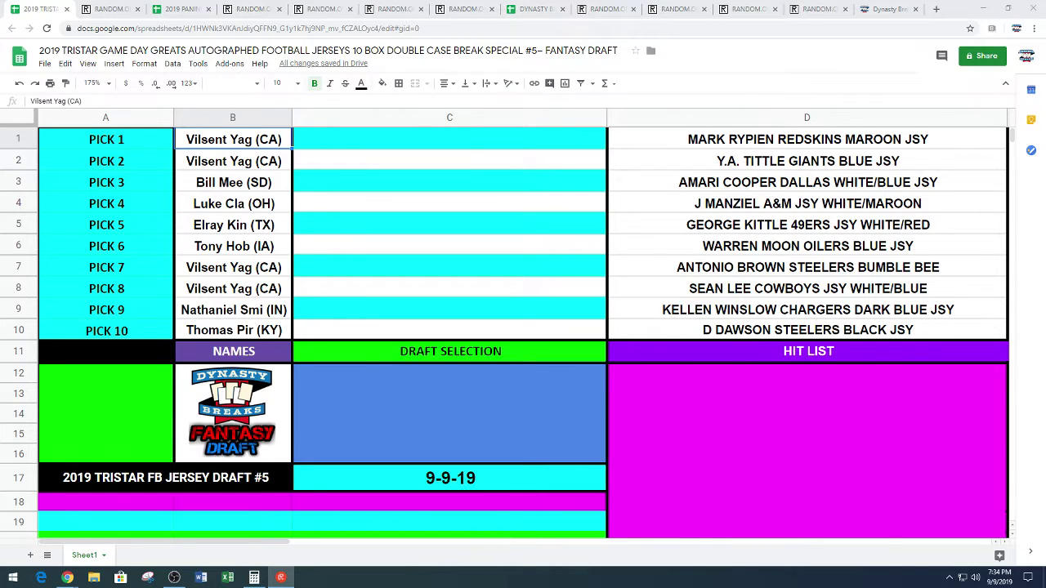
left_click(798, 222)
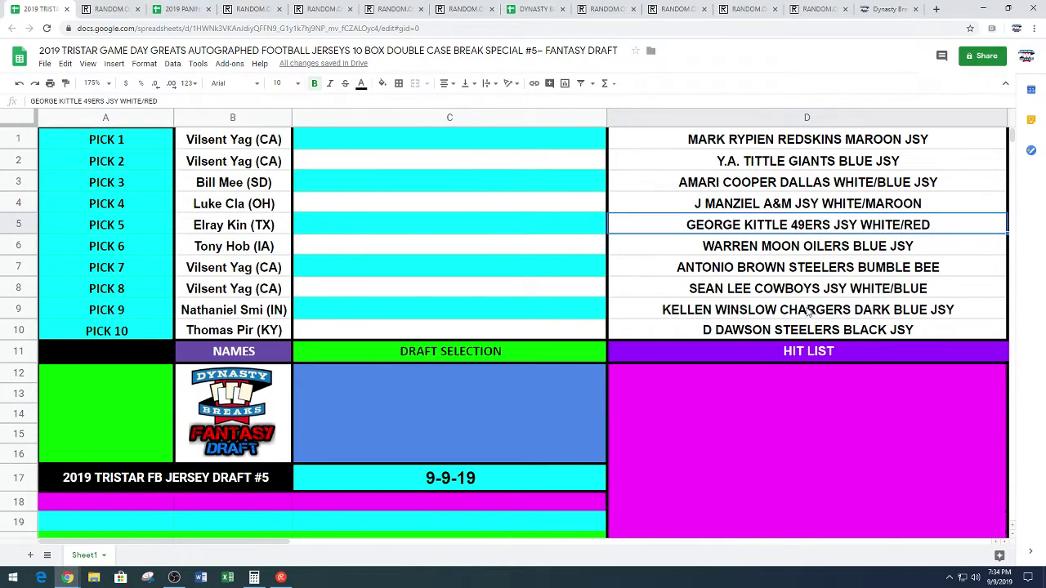
key("ctrl+x")
left_click(378, 146)
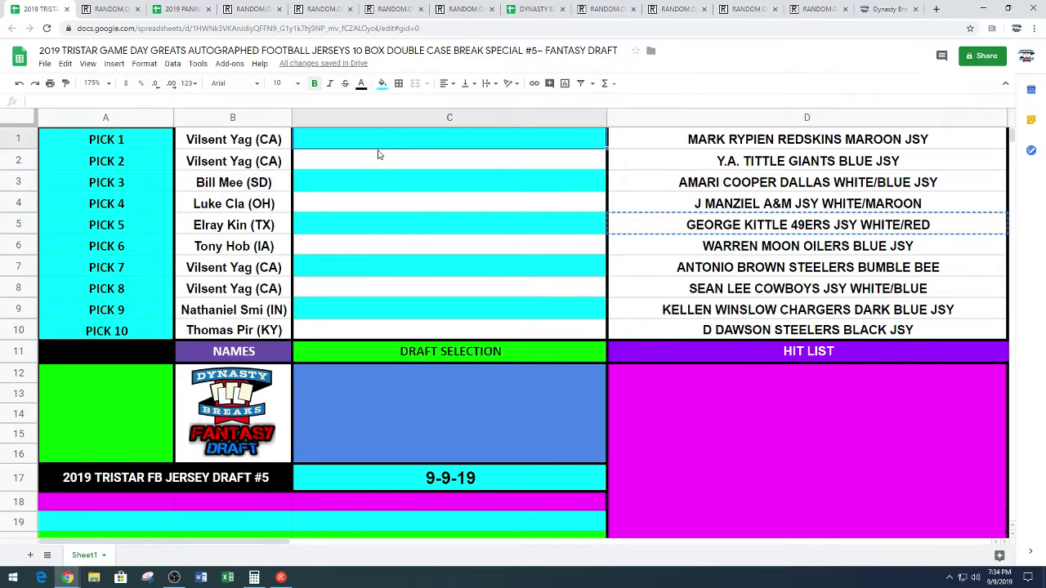
key("ctrl+v")
left_click(447, 205)
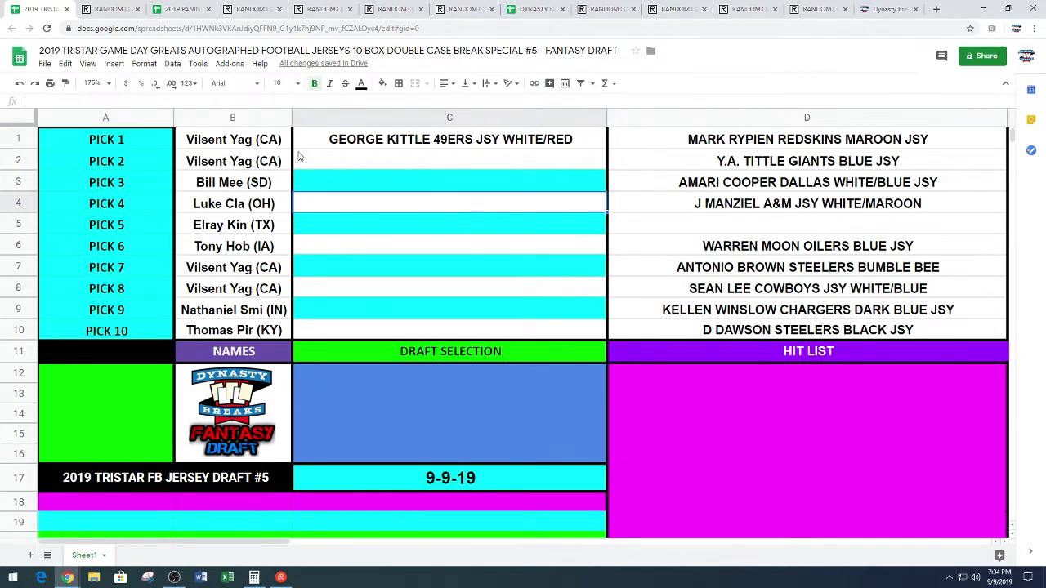
- Format the pick 1 name and jersey in B1:C1 with a black fill and white text
left_click_drag(280, 146, 321, 147)
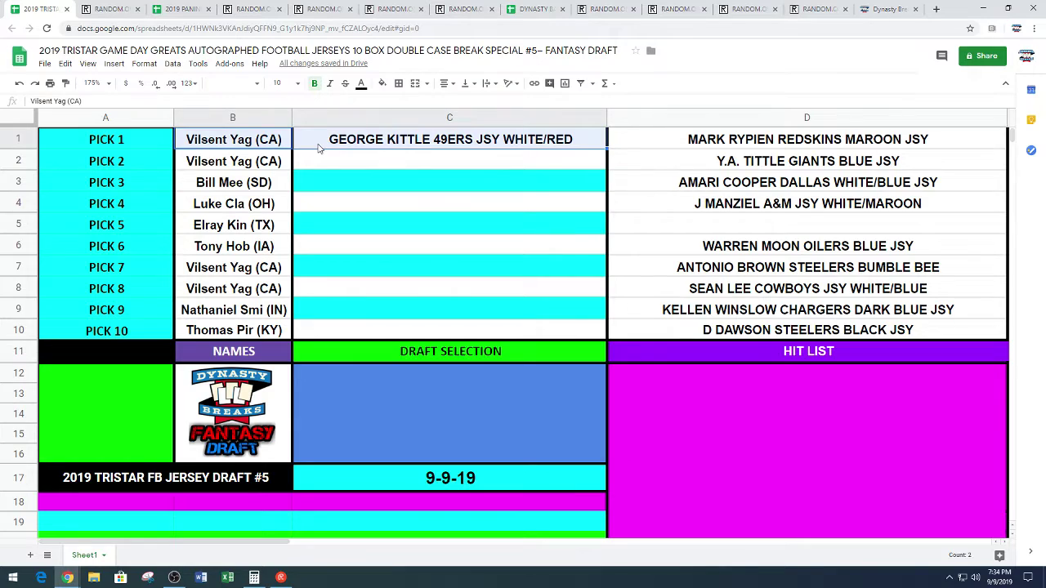
left_click(382, 82)
left_click(387, 120)
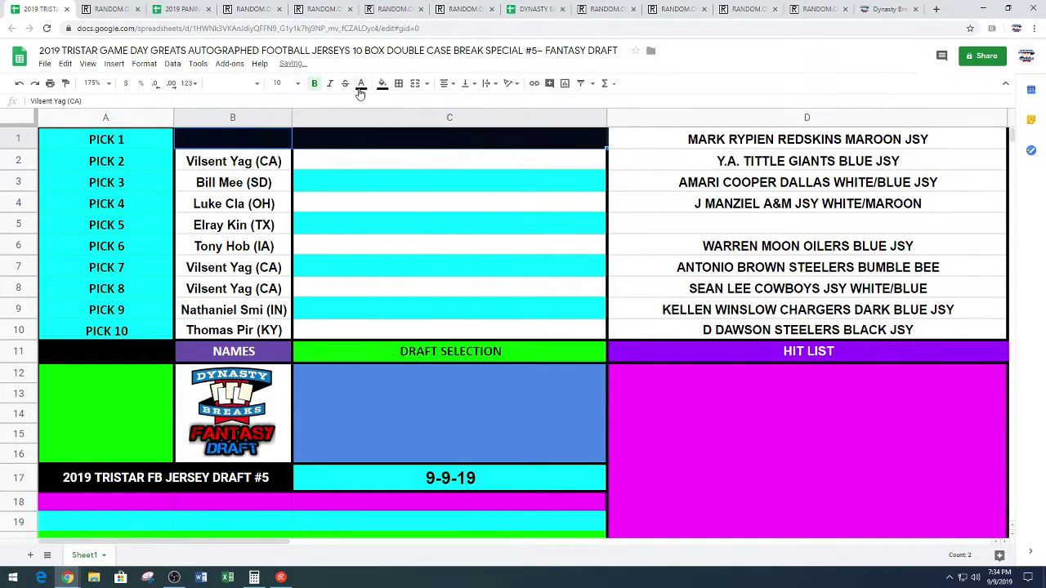
left_click(361, 83)
left_click(473, 121)
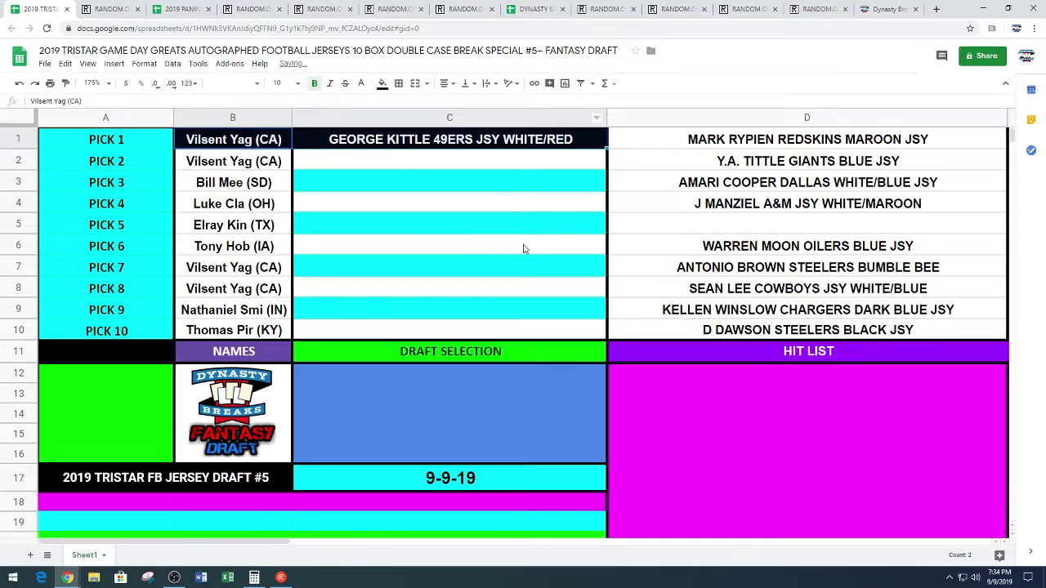
left_click(524, 248)
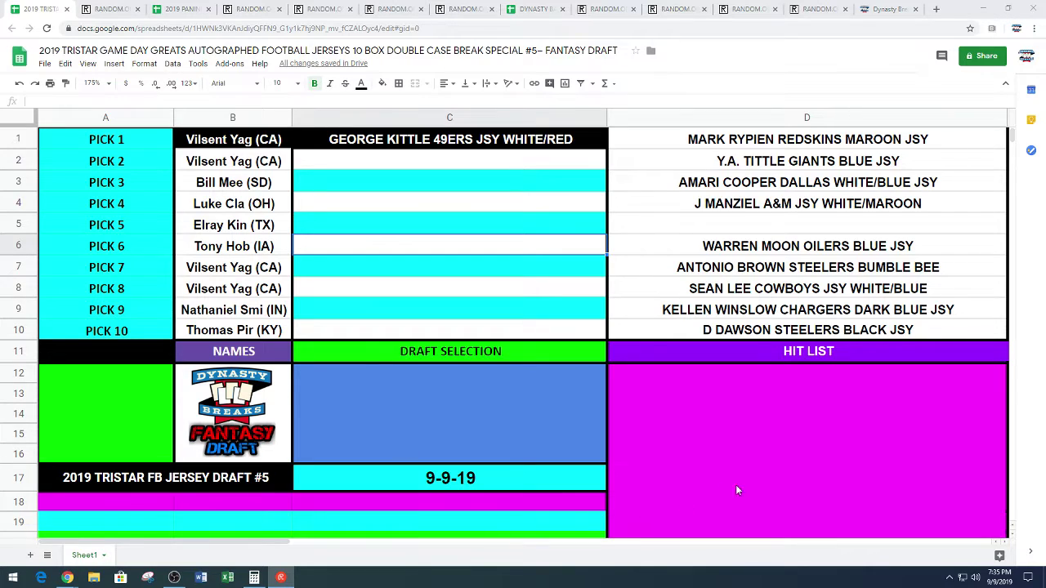
- Move the D DAWSON STEELERS BLACK JSY entry from the hit list to the pick 2 draft selection cell C2
left_click(832, 333)
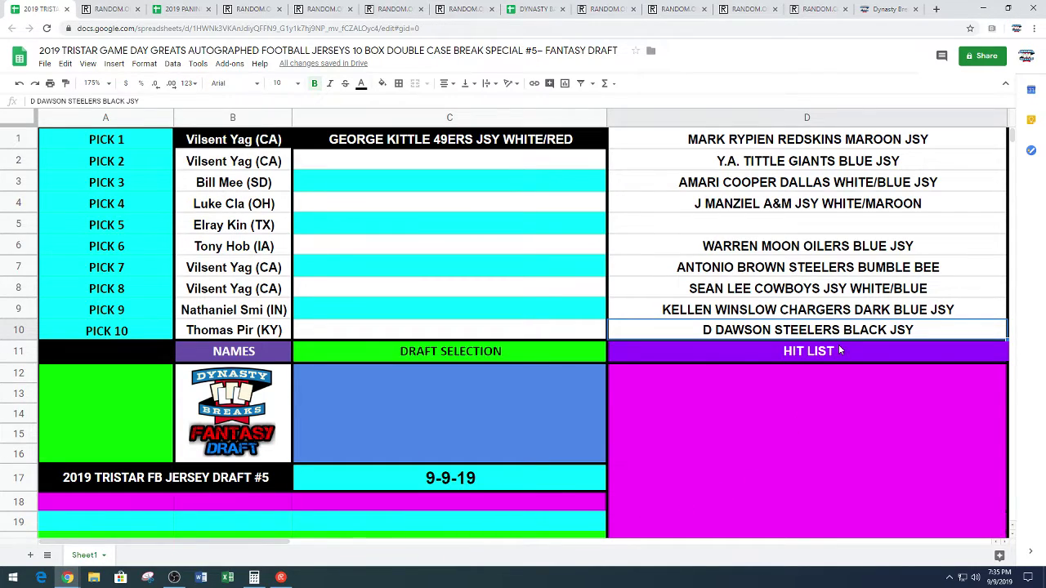
key("ctrl+x")
left_click(514, 162)
key("ctrl+v")
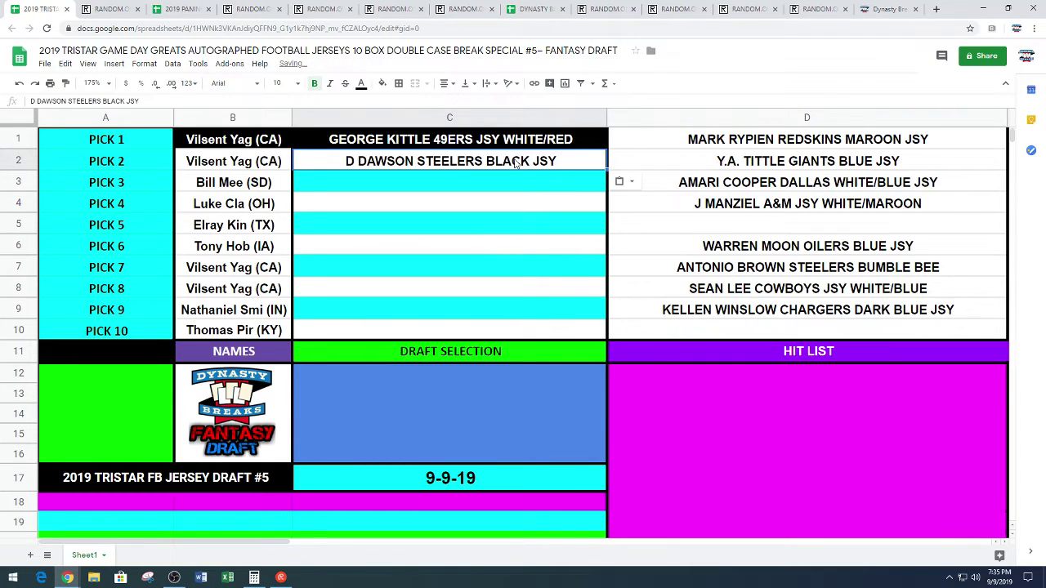
left_click(517, 242)
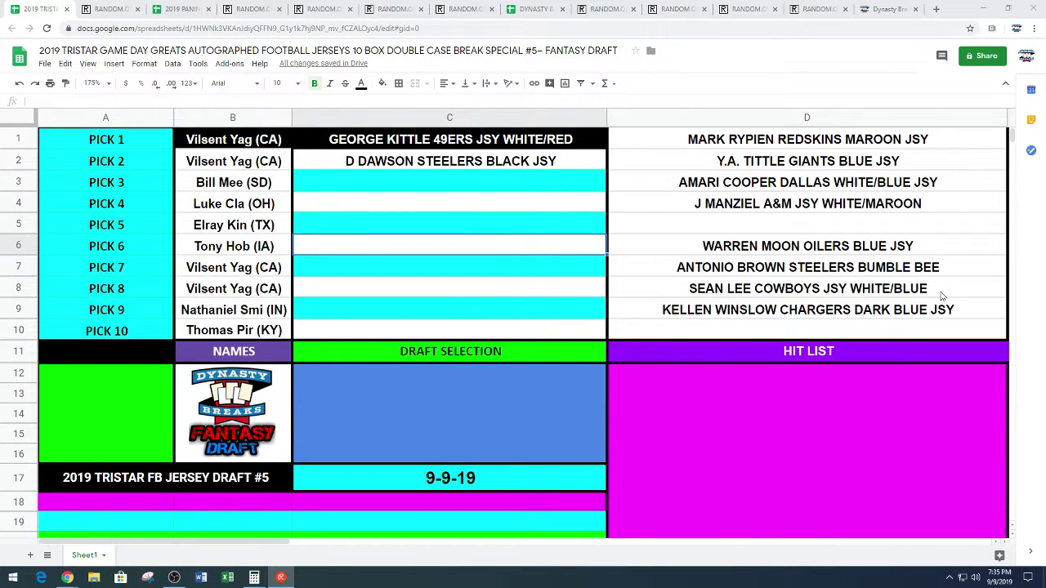
- Move the WARREN MOON OILERS BLUE JSY entry from the hit list to the pick 3 draft selection cell C3
left_click(920, 252)
key("ctrl+c")
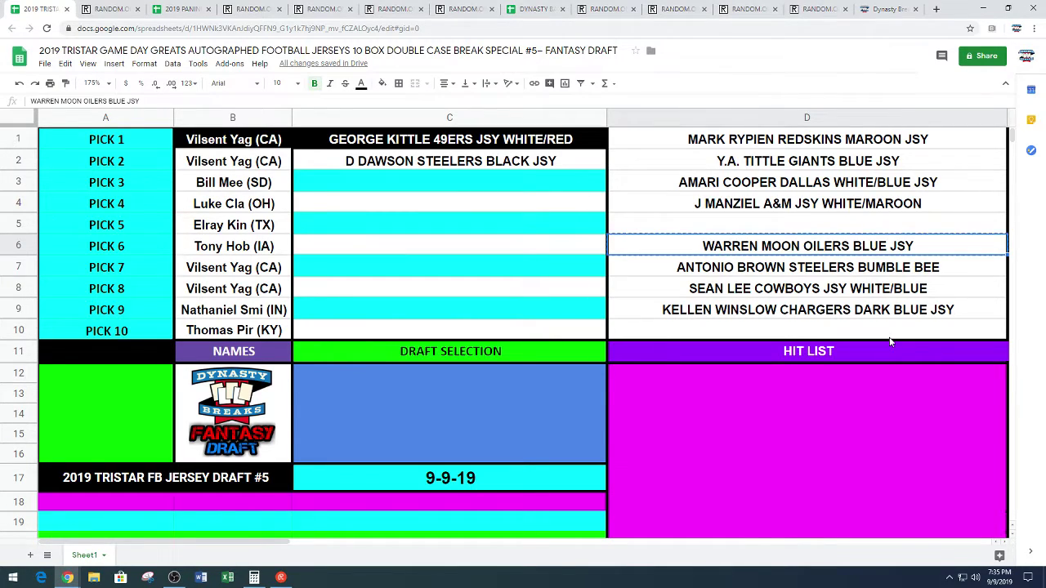
left_click(418, 189)
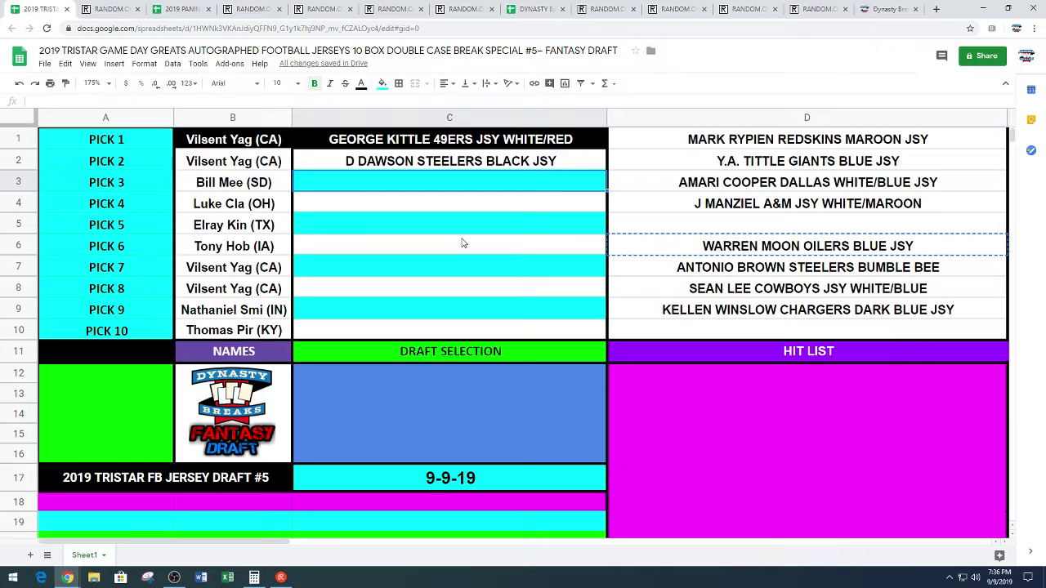
key("ctrl+v")
- Format the pick 3 name and jersey in B3:C3 with a black fill and white text
left_click_drag(268, 188, 332, 185)
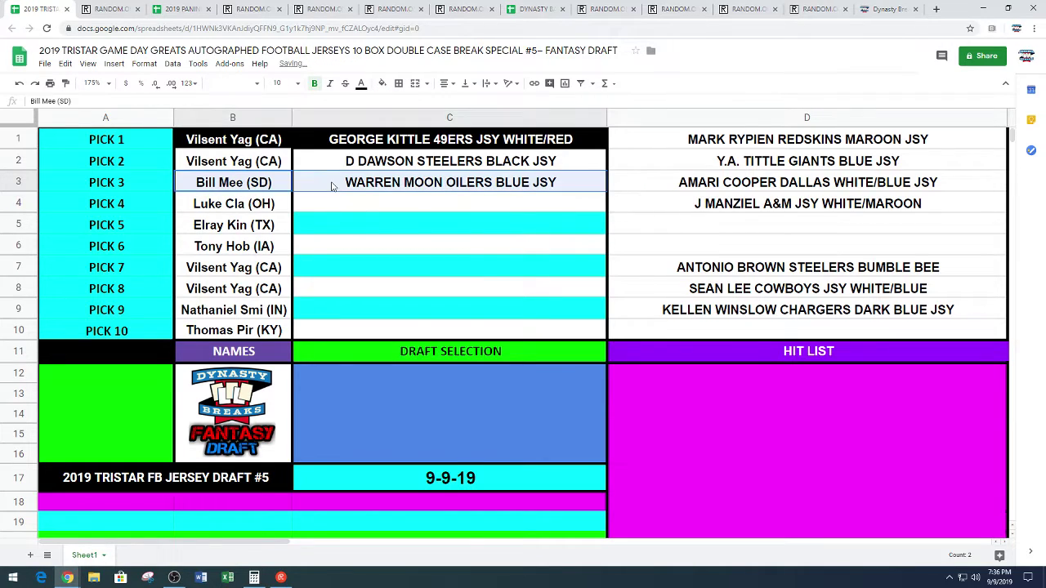
left_click(381, 83)
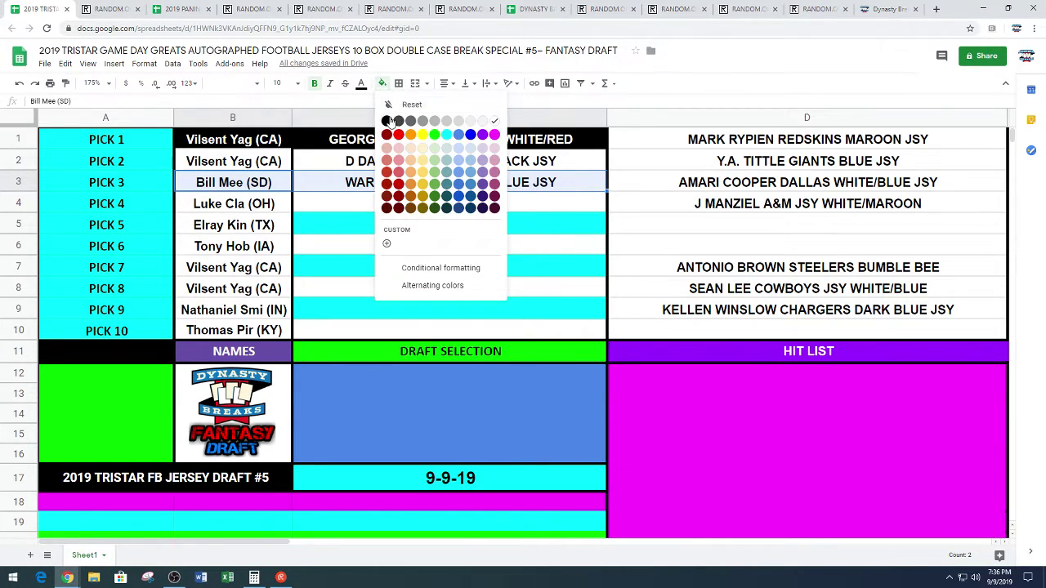
left_click(388, 121)
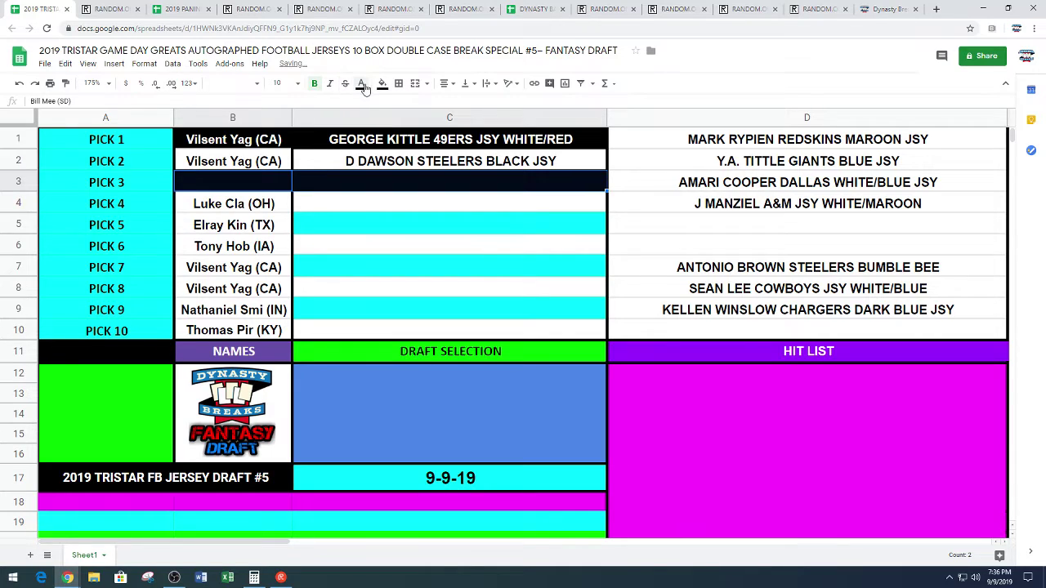
left_click(362, 83)
left_click(474, 124)
left_click(564, 271)
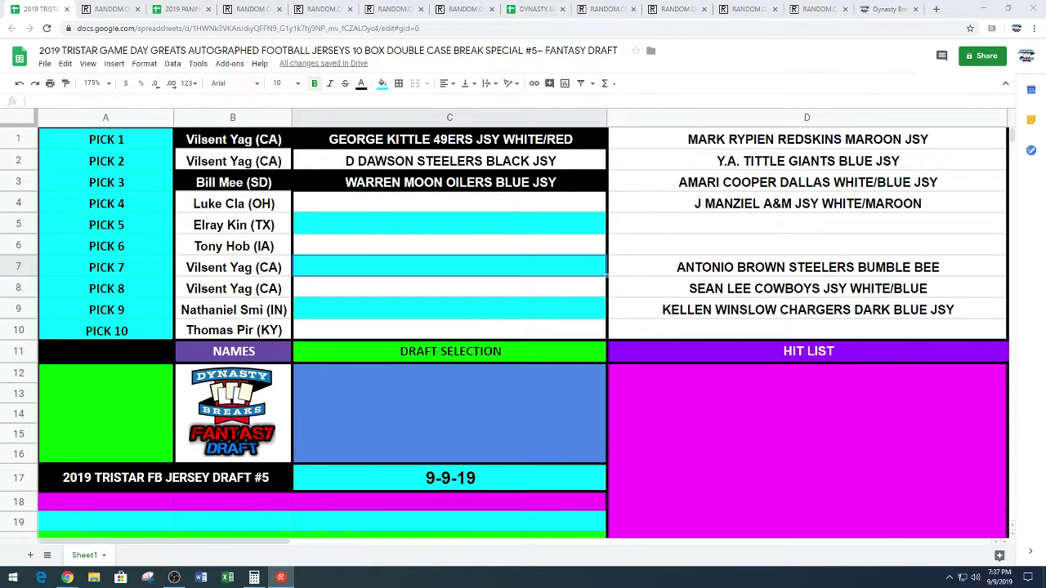
- Move the Y.A. TITTLE GIANTS BLUE JSY entry from the hit list to the pick 4 draft selection cell C4
left_click(733, 171)
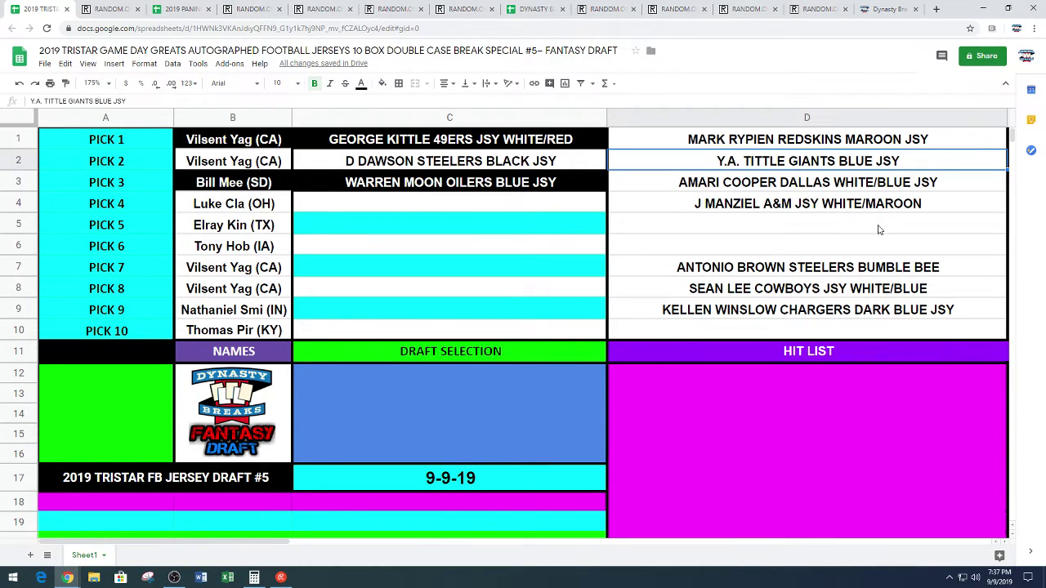
key("ctrl+c")
left_click(491, 206)
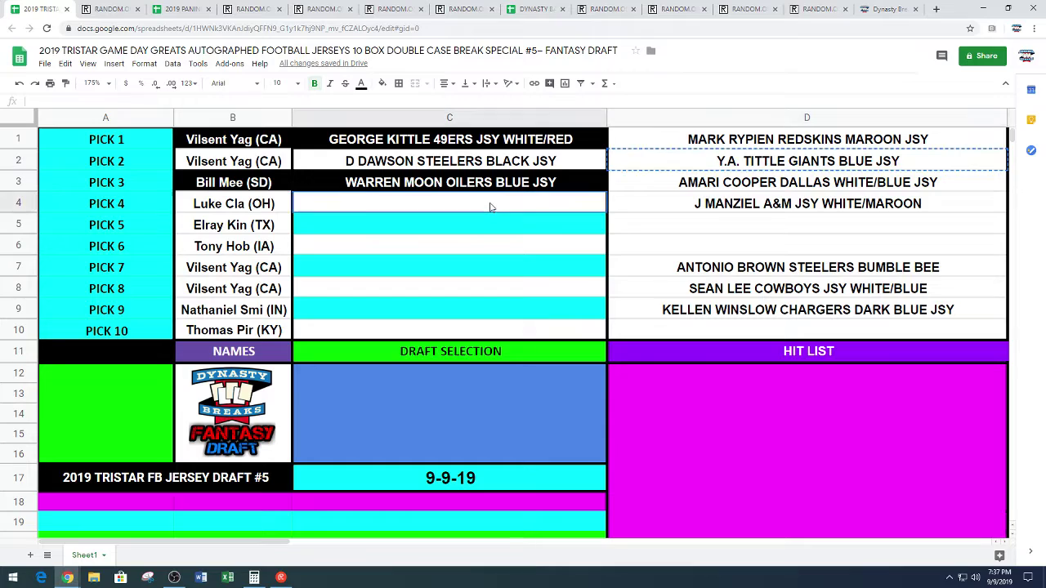
key("ctrl+v")
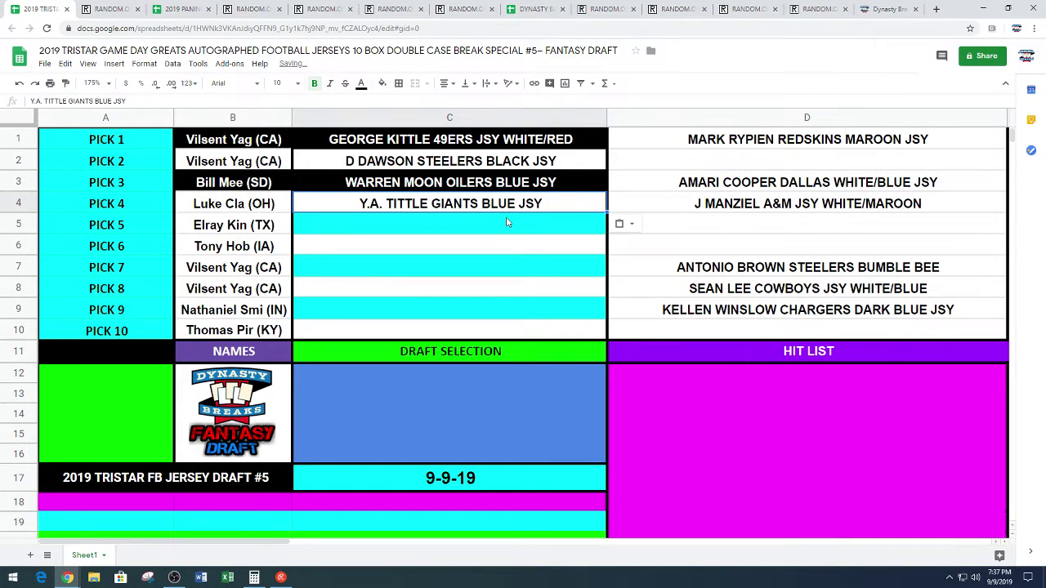
left_click(520, 230)
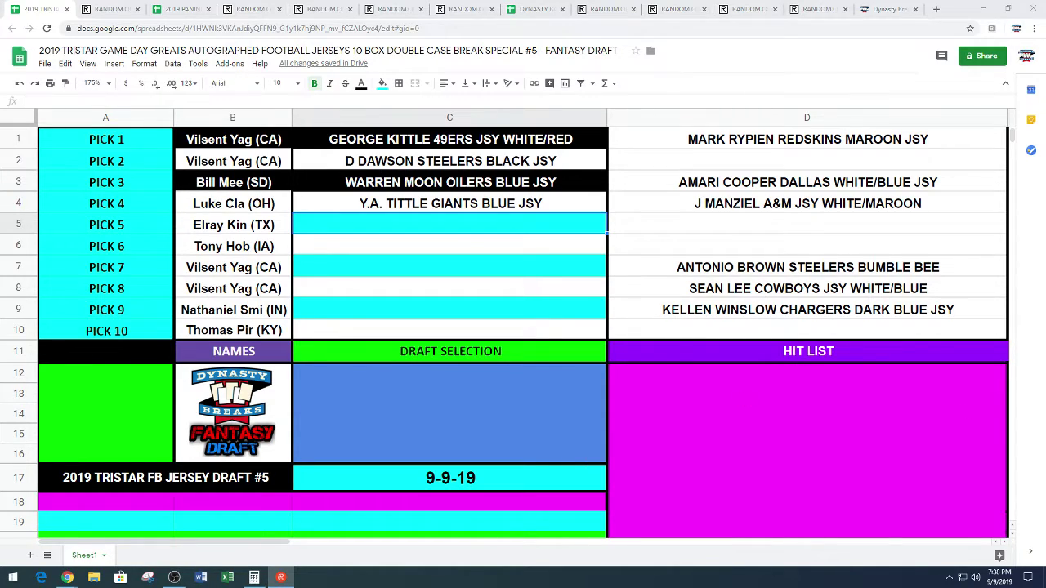
- Move the AMARI COOPER DALLAS WHITE/BLUE JSY entry from the hit list to the pick 5 draft selection cell C5
left_click(760, 186)
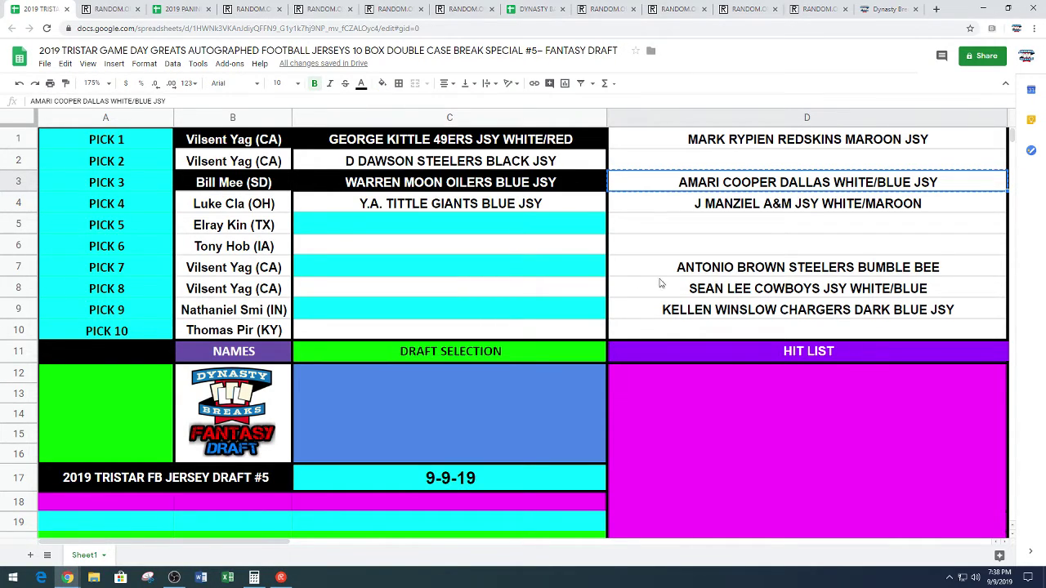
left_click(521, 224)
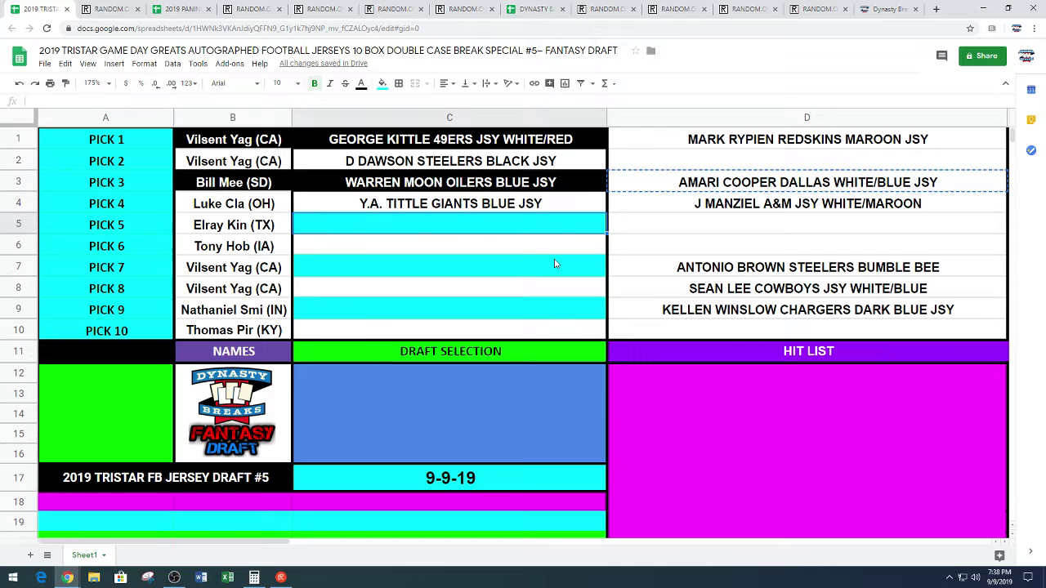
key("ctrl+v")
- Format the pick 5 name and jersey in B5:C5 with a black fill and white text
key("Left")
key("shift+Right")
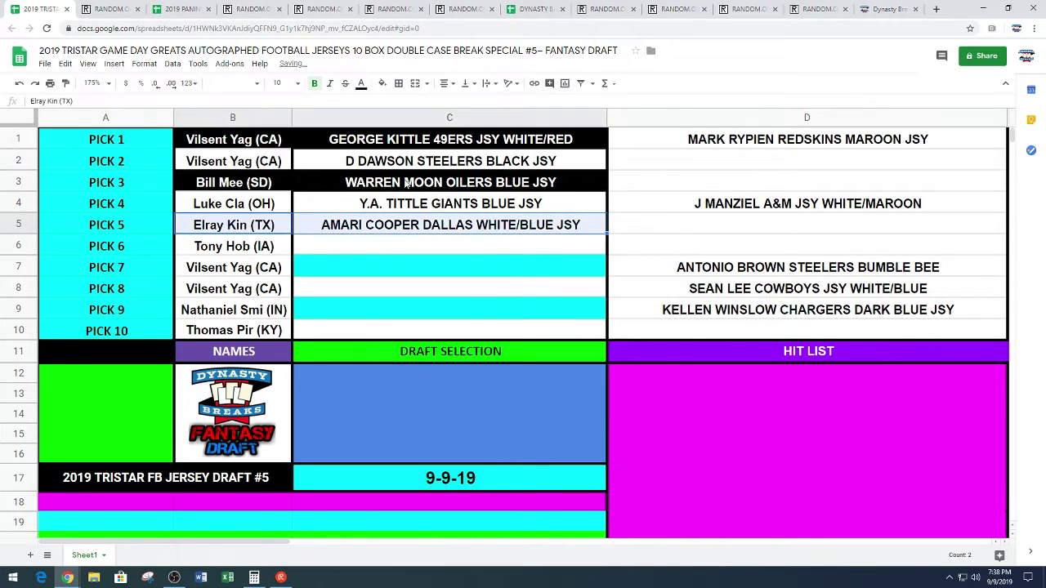
left_click(382, 83)
left_click(389, 121)
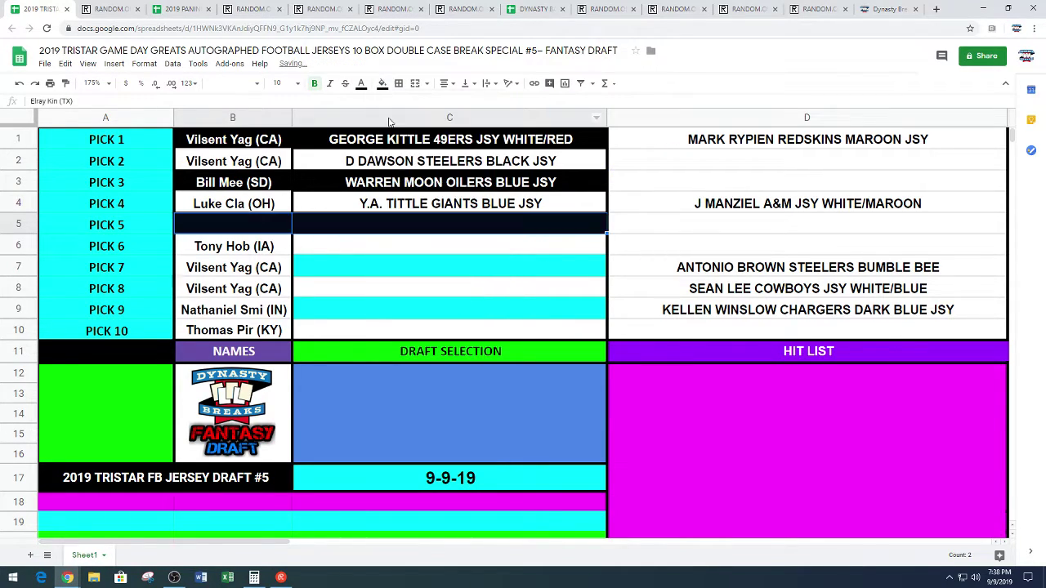
left_click(361, 83)
left_click(475, 121)
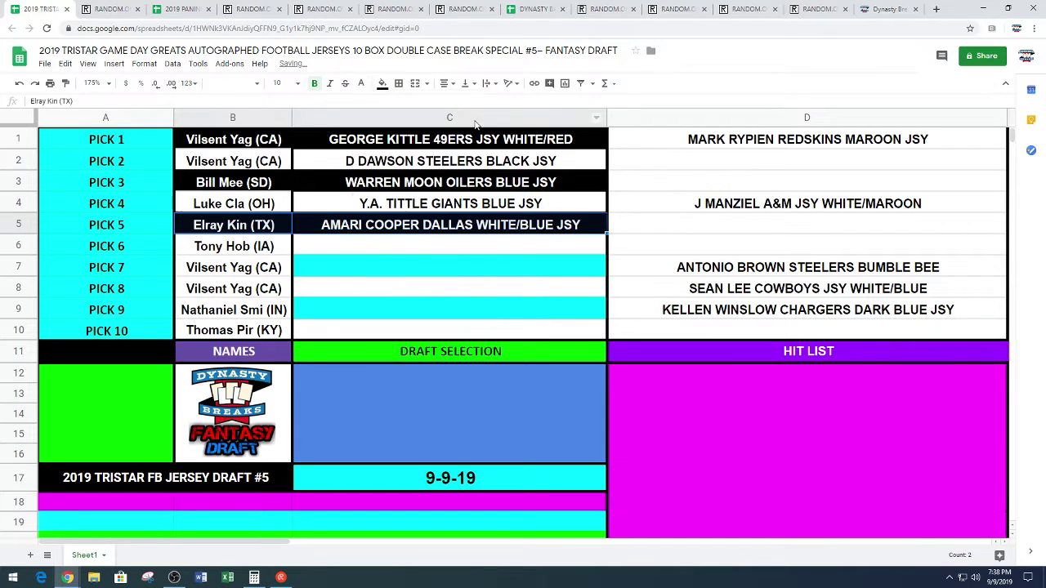
left_click(537, 291)
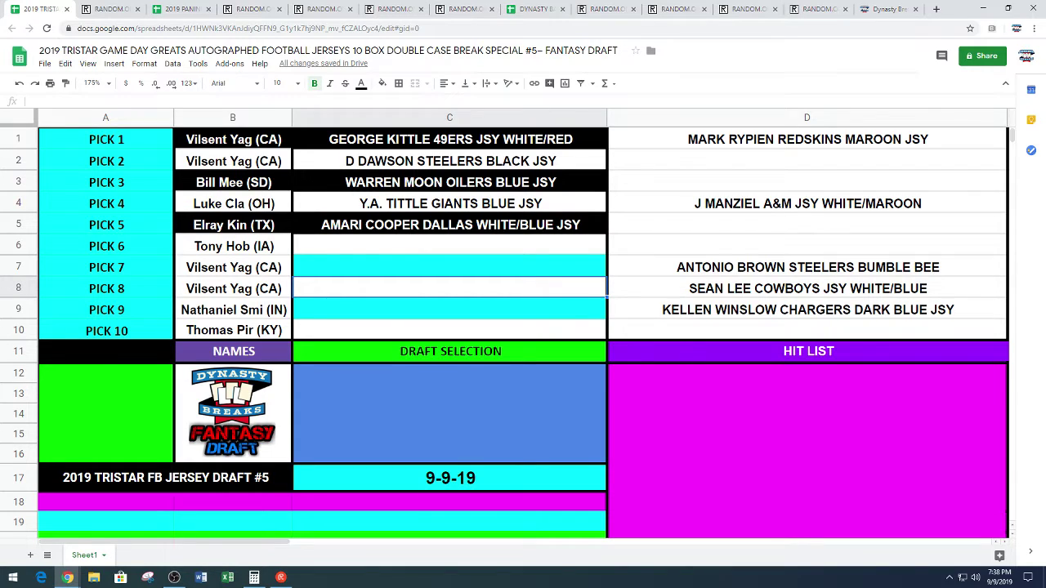
- Move the ANTONIO BROWN STEELERS BUMBLE BEE entry from the hit list to the pick 6 draft selection cell C6
key("alt+Tab")
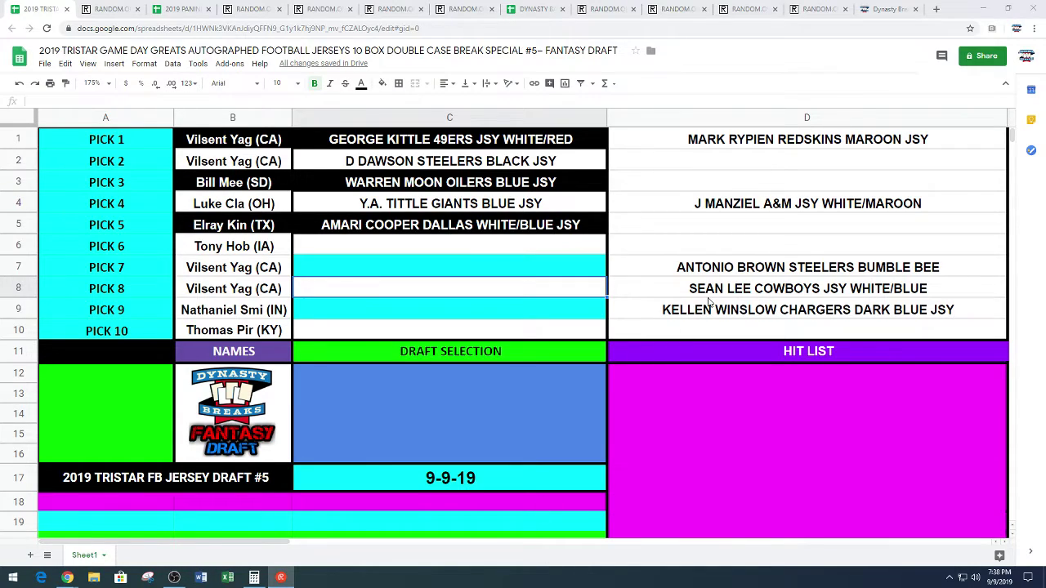
left_click(734, 270)
key("ctrl+c")
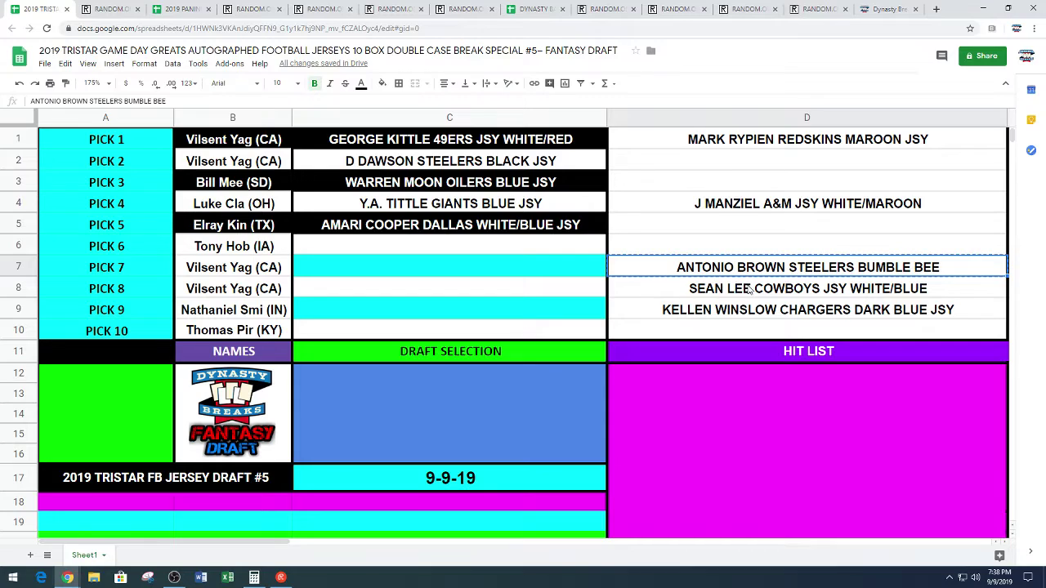
left_click(506, 248)
key("ctrl+v")
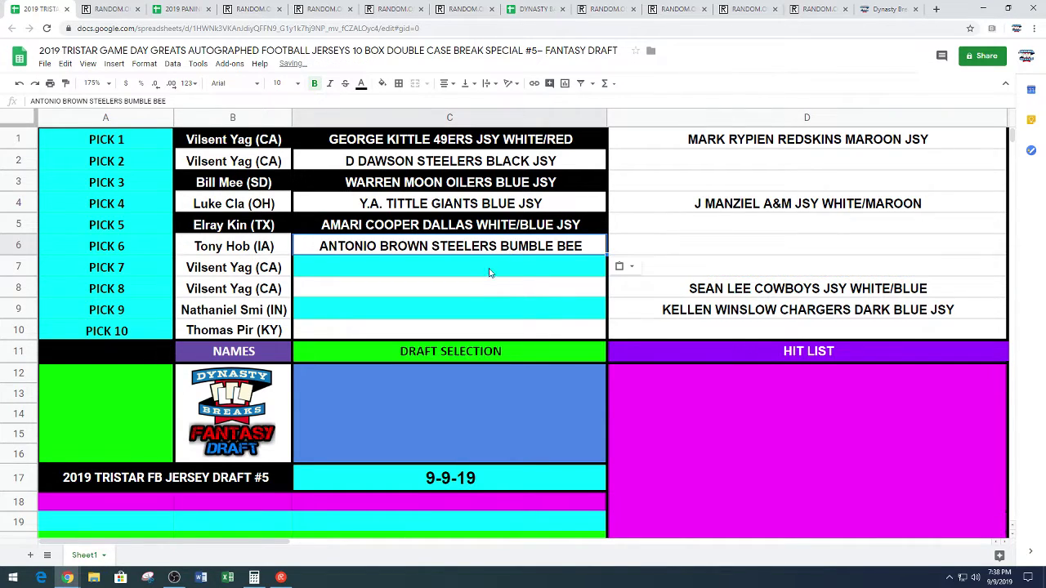
- Move the J MANZIEL A&M JSY WHITE/MAROON entry from the hit list to the pick 7 draft selection cell C7
left_click(641, 291)
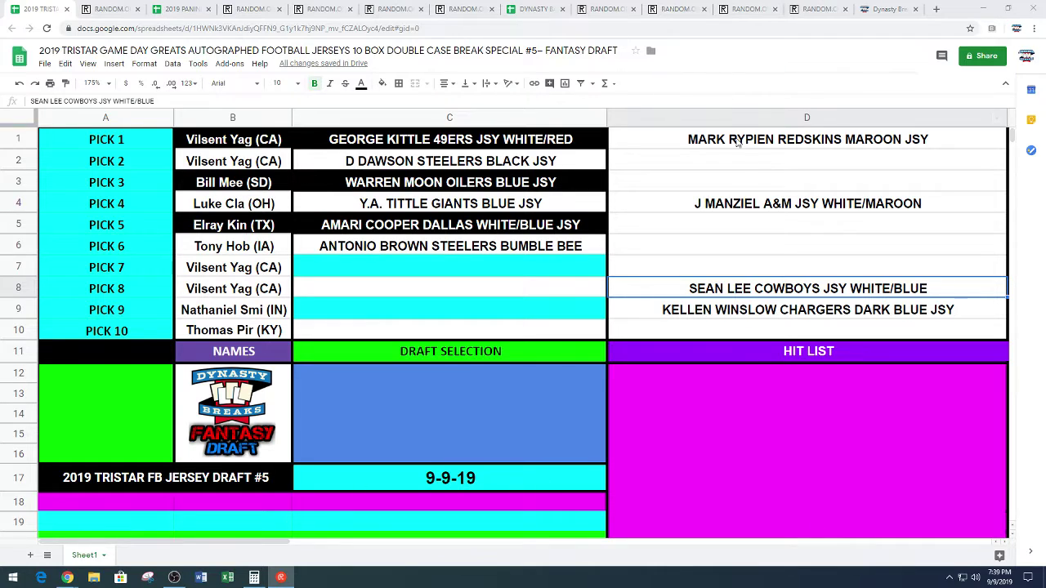
left_click(774, 208)
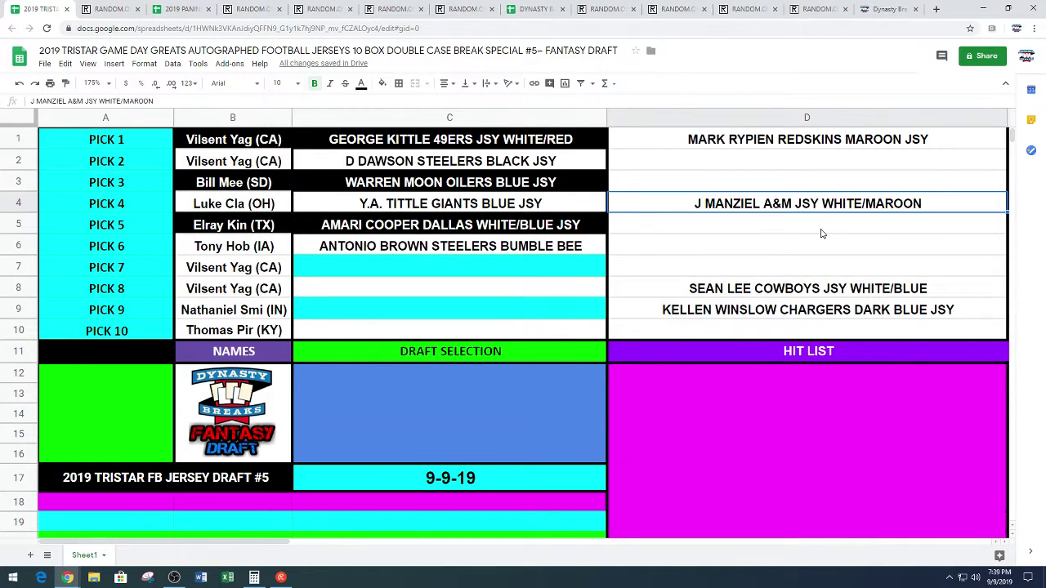
key("ctrl+c")
left_click(494, 269)
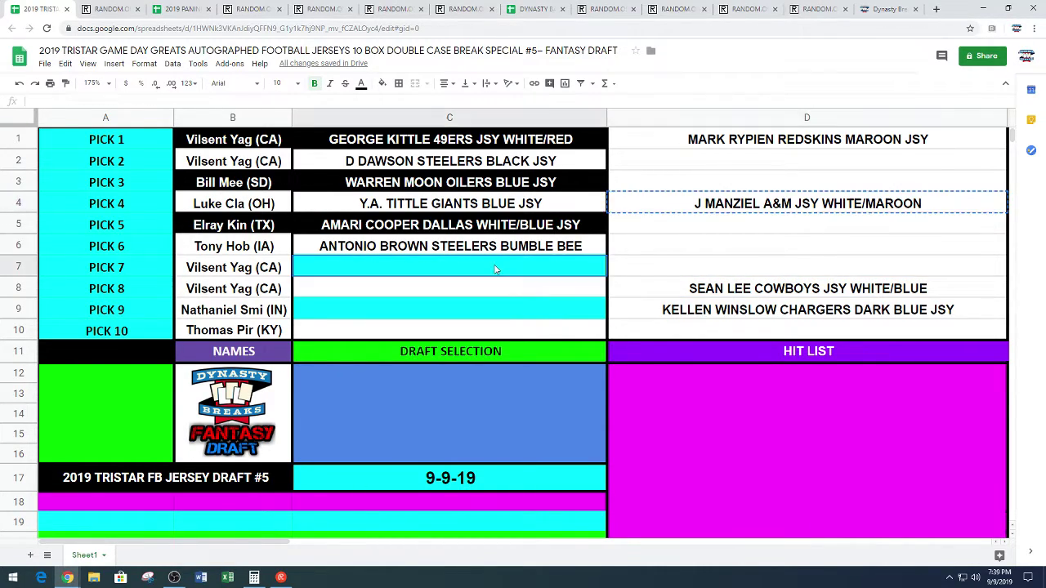
key("ctrl+v")
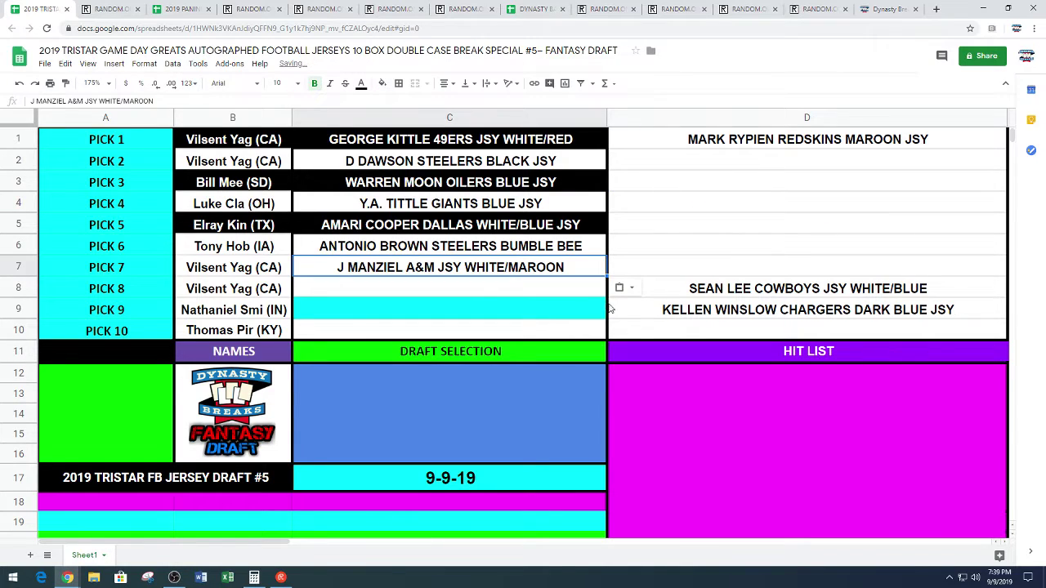
- Format the pick 7 name and jersey in B7:C7 with a black fill and white text
left_click_drag(275, 276, 335, 276)
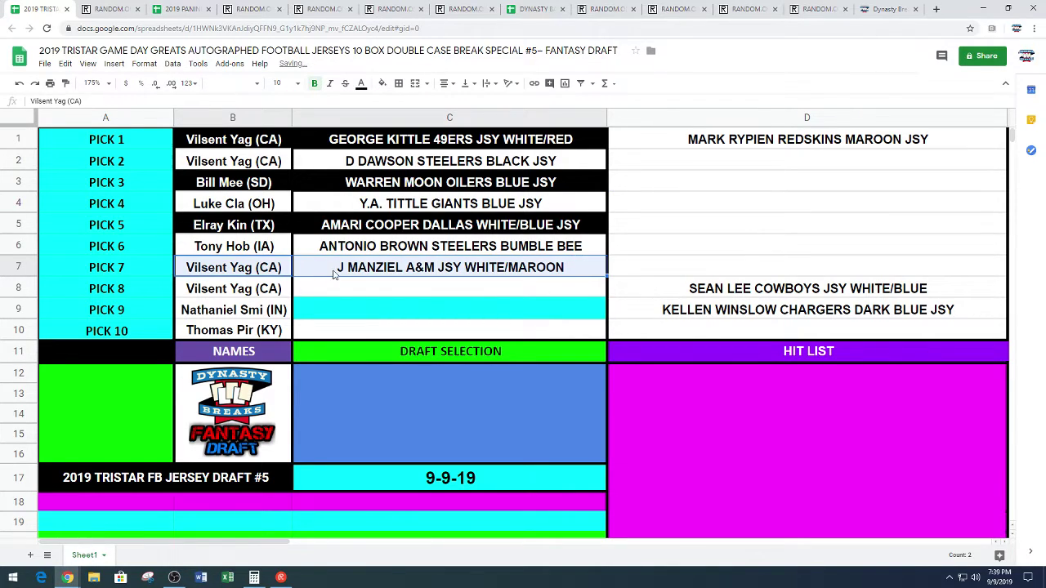
left_click(383, 84)
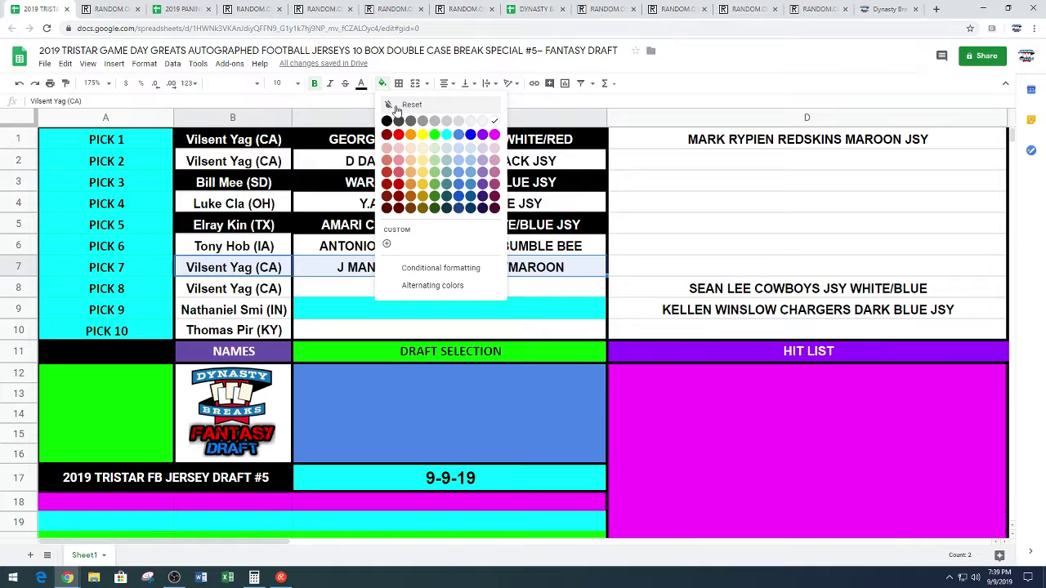
left_click(388, 122)
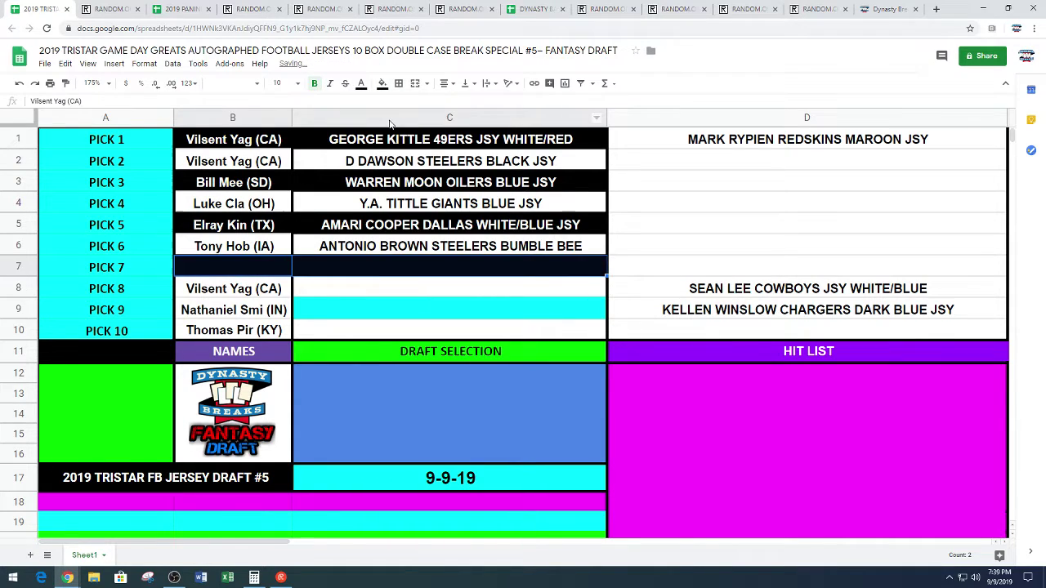
left_click(361, 84)
left_click(473, 121)
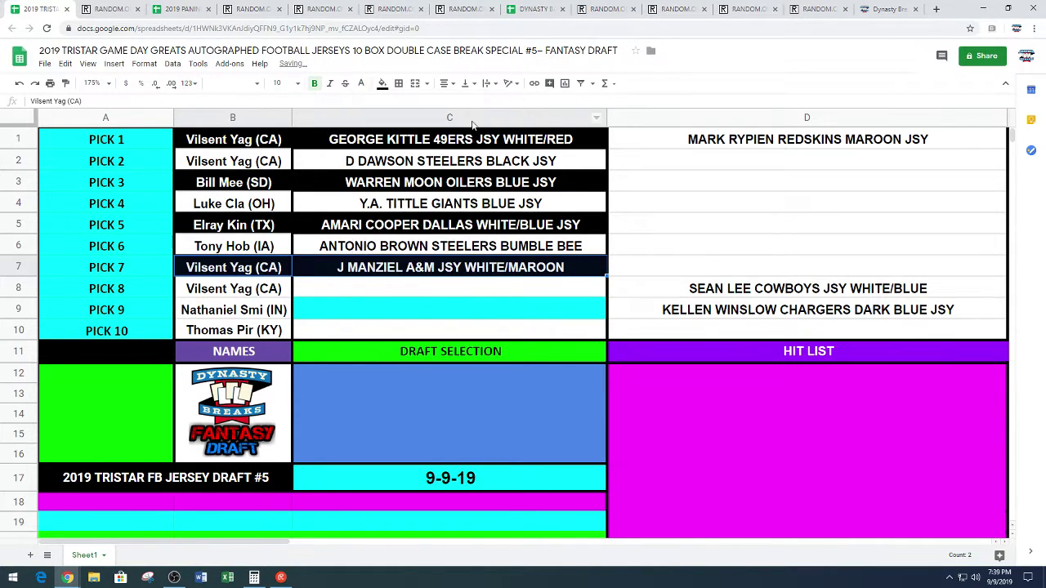
- Move the KELLEN WINSLOW CHARGERS DARK BLUE JSY entry from the hit list to the pick 8 draft selection cell C8
left_click(724, 289)
left_click(707, 312)
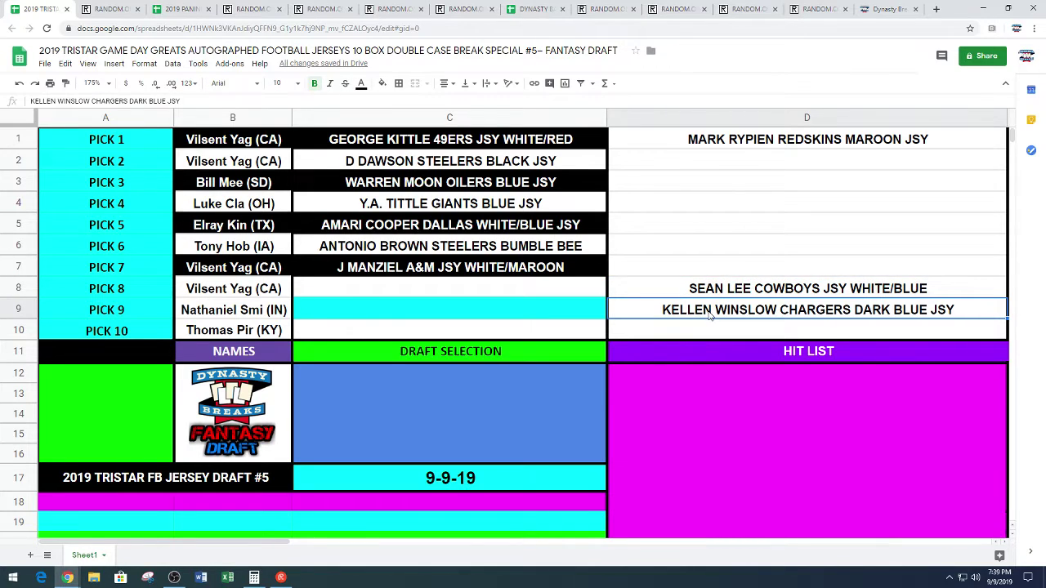
key("ctrl+c")
left_click(582, 286)
key("ctrl+v")
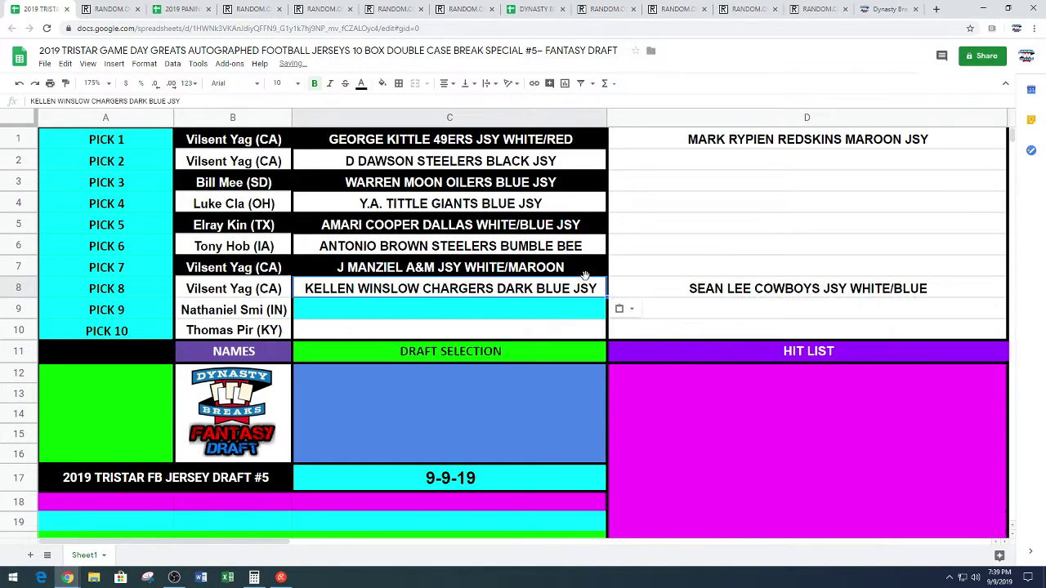
left_click(692, 226)
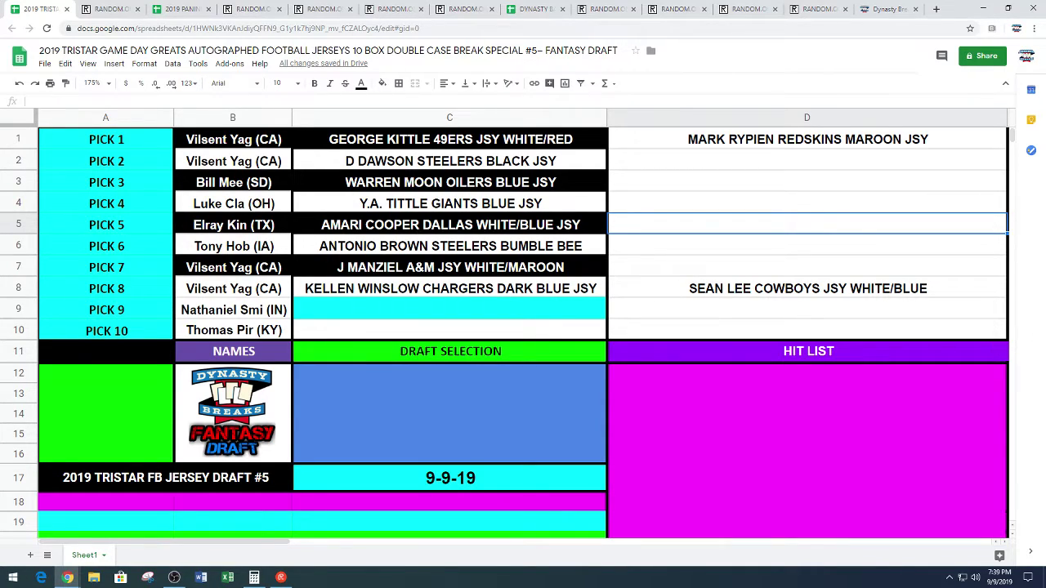
- Move the SEAN LEE COWBOYS JSY WHITE/BLUE entry from the hit list to the pick 9 draft selection cell C9
key("alt+Tab")
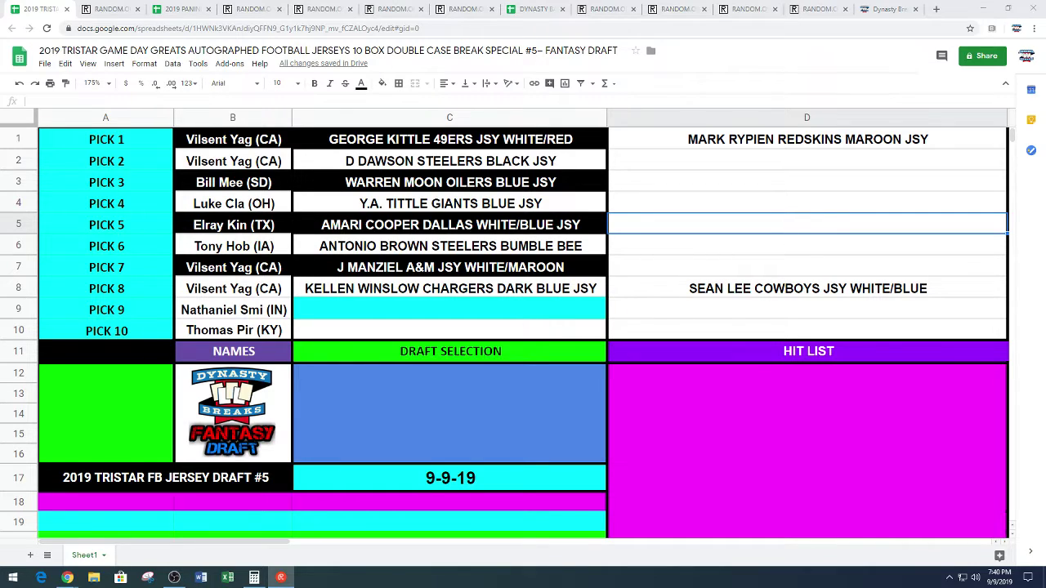
left_click(817, 294)
key("ctrl+c")
left_click(439, 310)
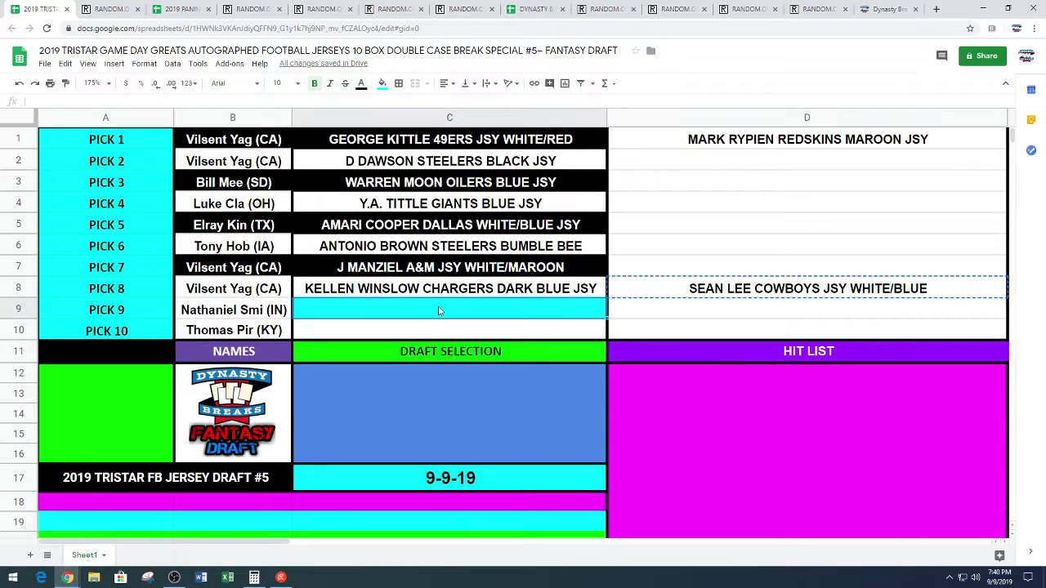
key("ctrl+v")
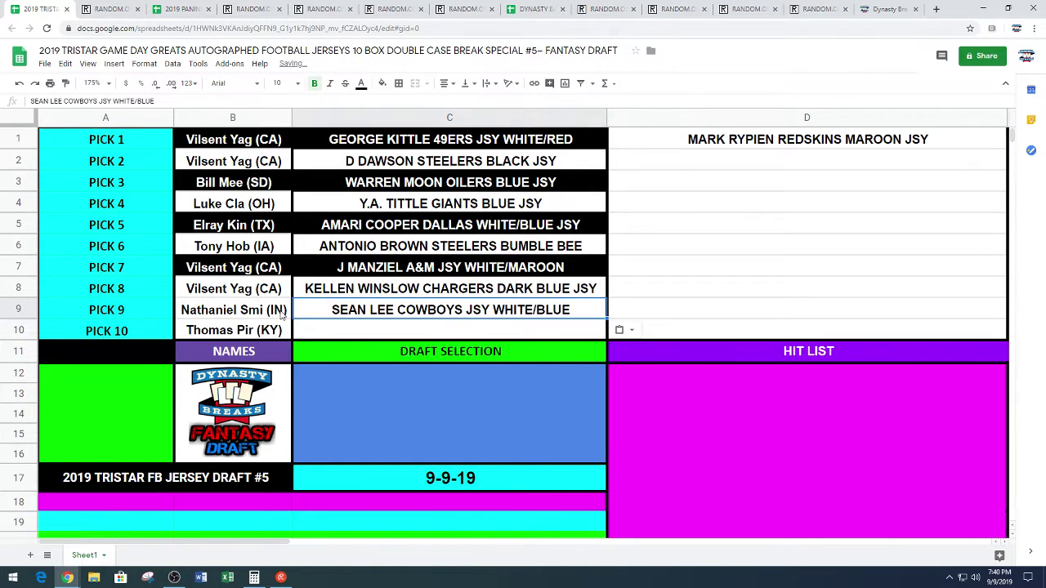
- Format the pick 9 name and jersey in B9:C9 with a black fill and white text
left_click_drag(282, 317, 314, 315)
left_click(382, 82)
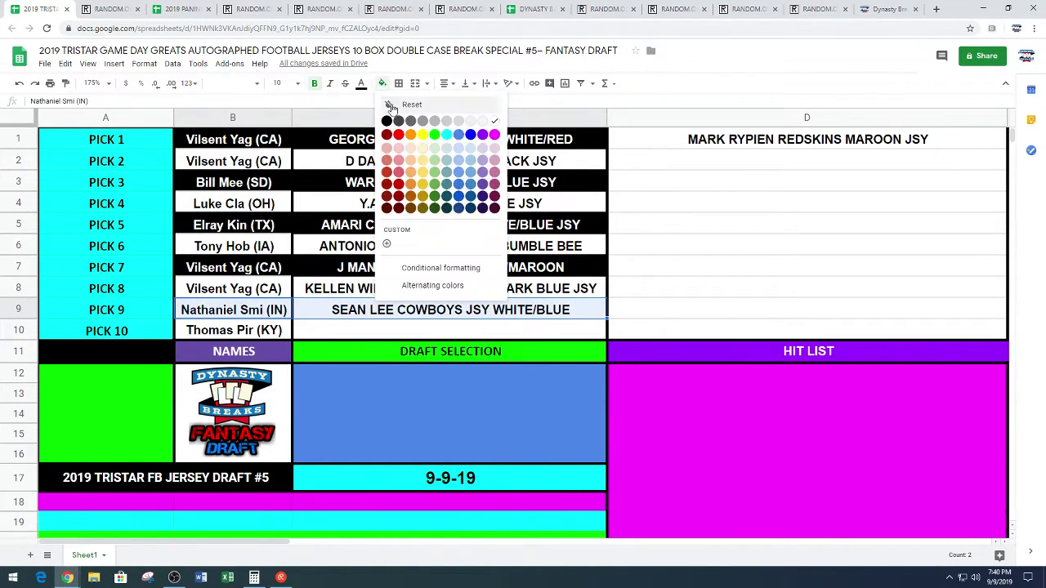
left_click(386, 121)
left_click(361, 82)
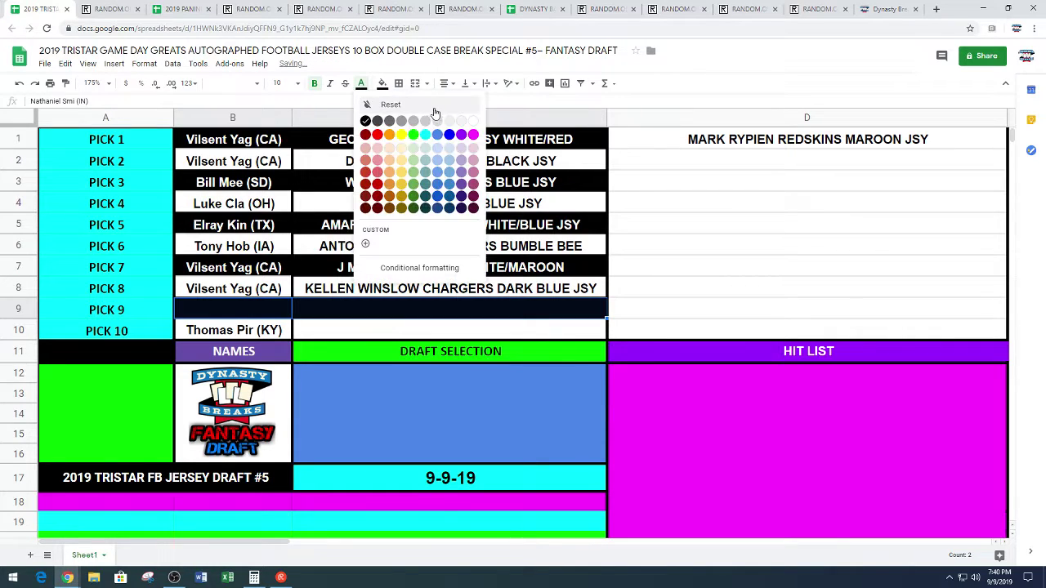
left_click(473, 122)
left_click(727, 289)
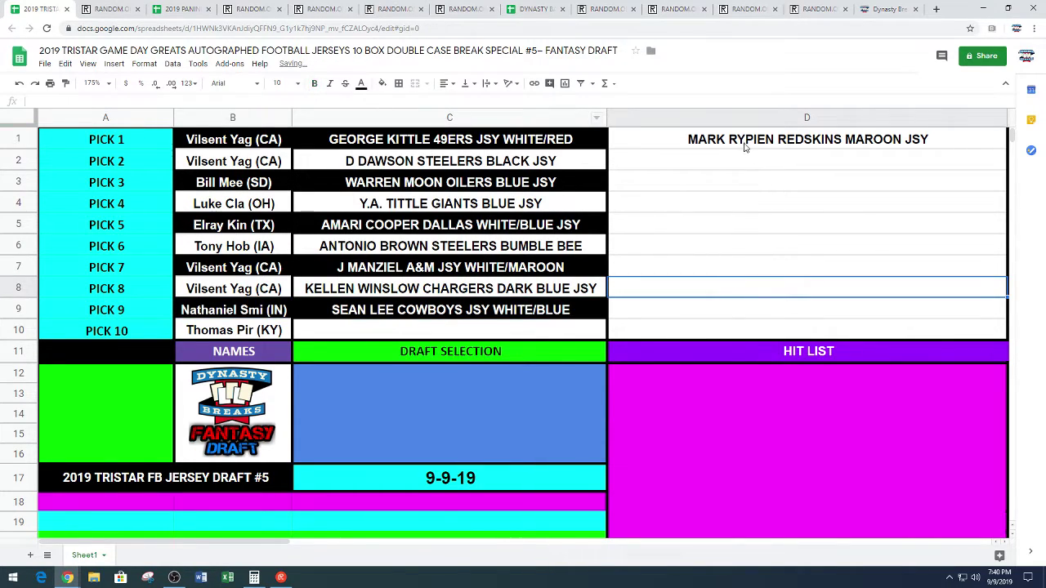
- Move the MARK RYPIEN REDSKINS MAROON JSY entry from the hit list to the pick 10 draft selection cell C10
left_click(743, 146)
key("ctrl+c")
left_click(585, 331)
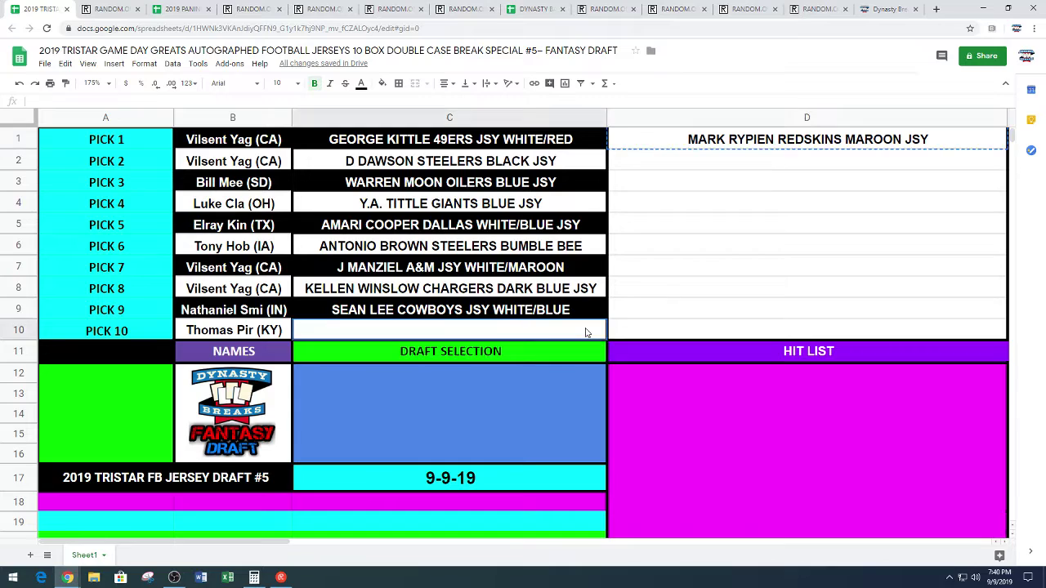
key("ctrl+v")
left_click(763, 231)
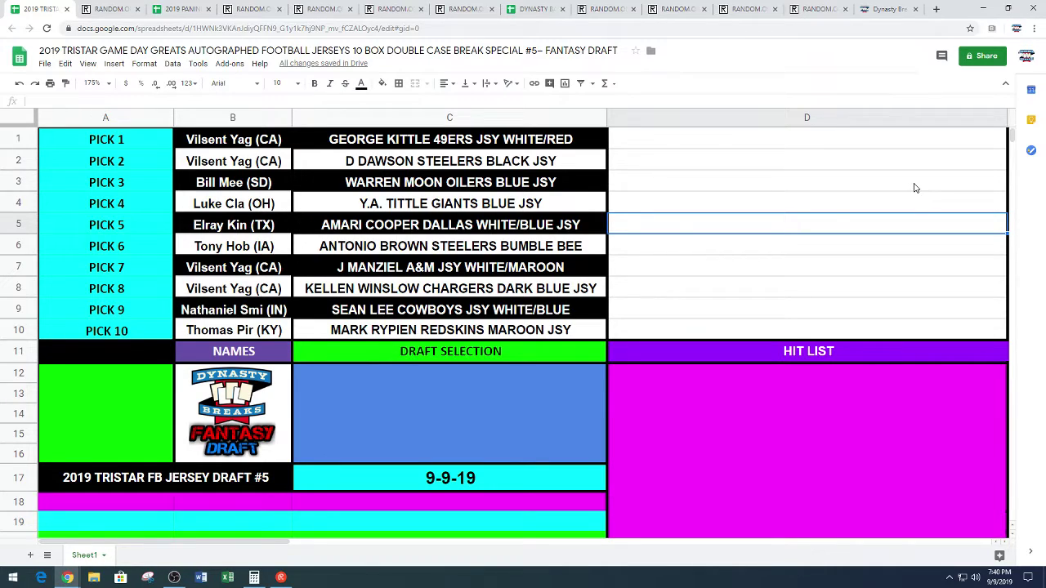
- Reload the Dynasty Breaks website listings to check the remaining spots for the upcoming breaks, and return to the TRISTAR draft sheet
left_click(879, 9)
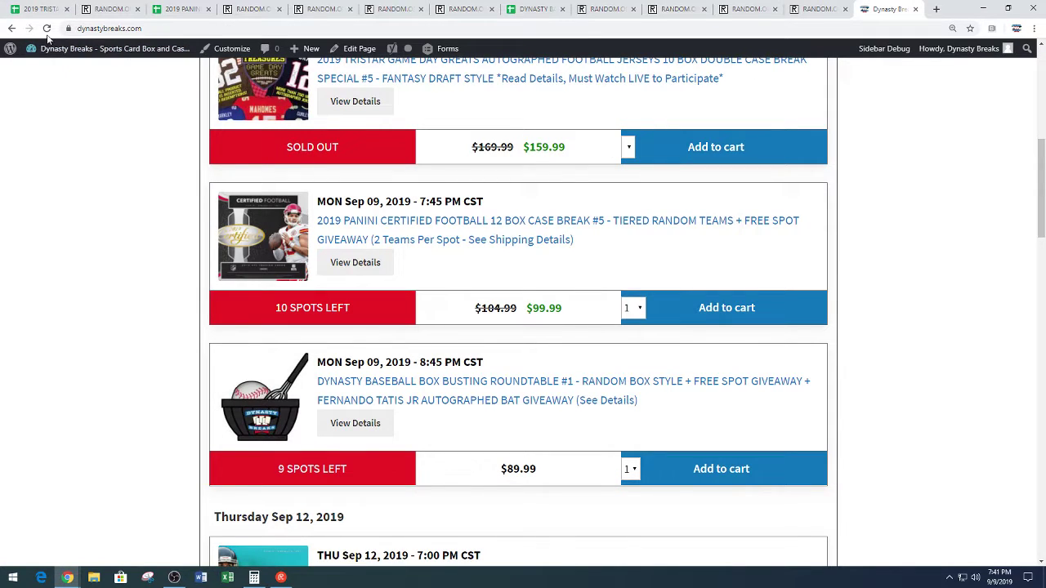
left_click(47, 29)
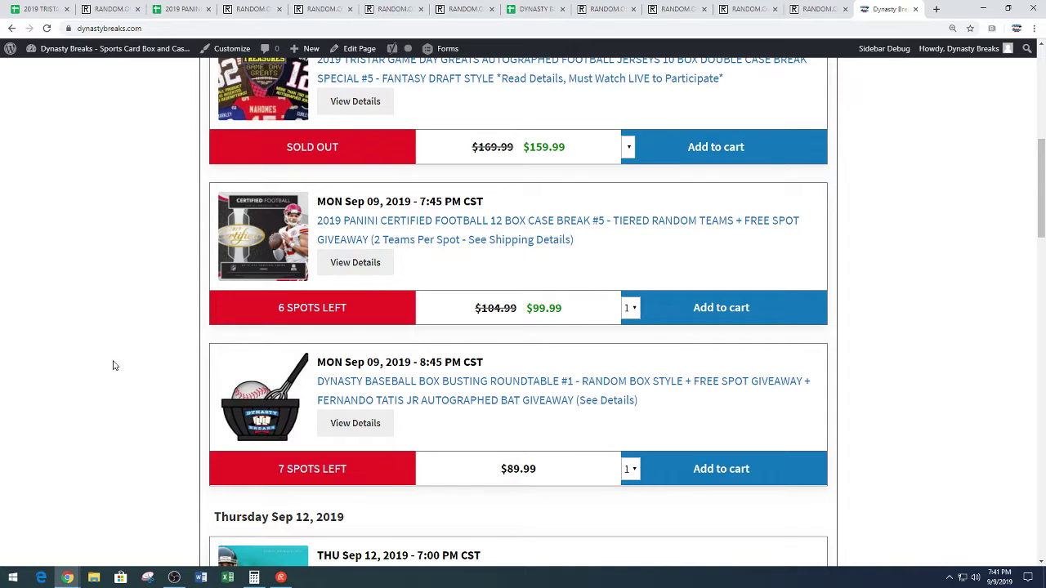
left_click(39, 9)
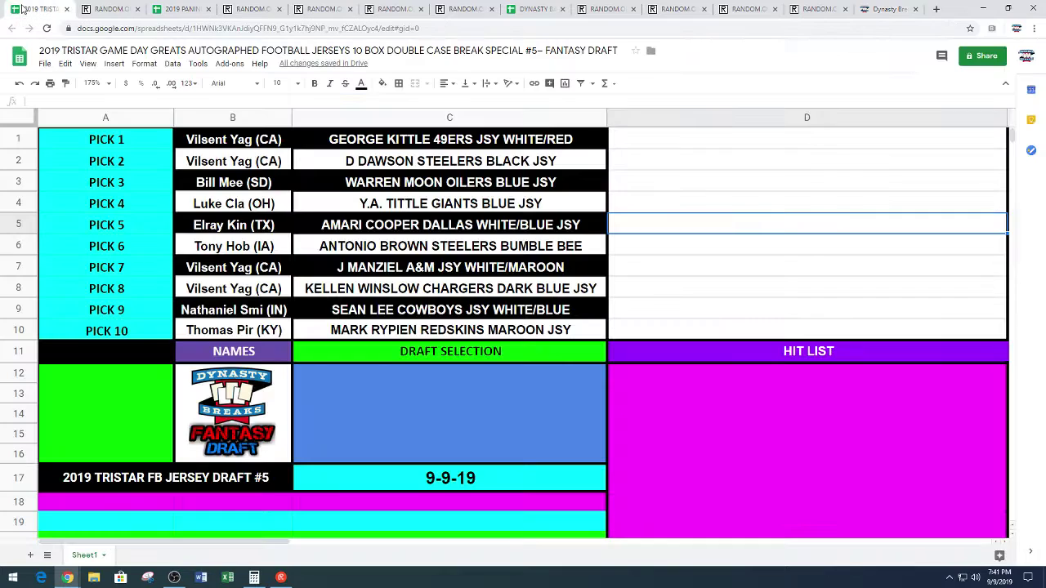